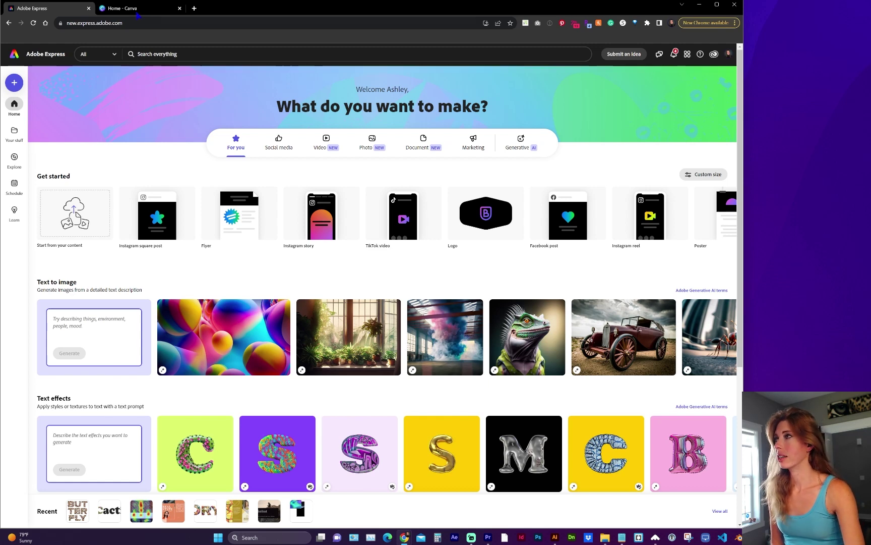
# - Return from the Canva dashboard to Adobe Express home and scroll down to the text-effect samples
pyautogui.click(121, 8)
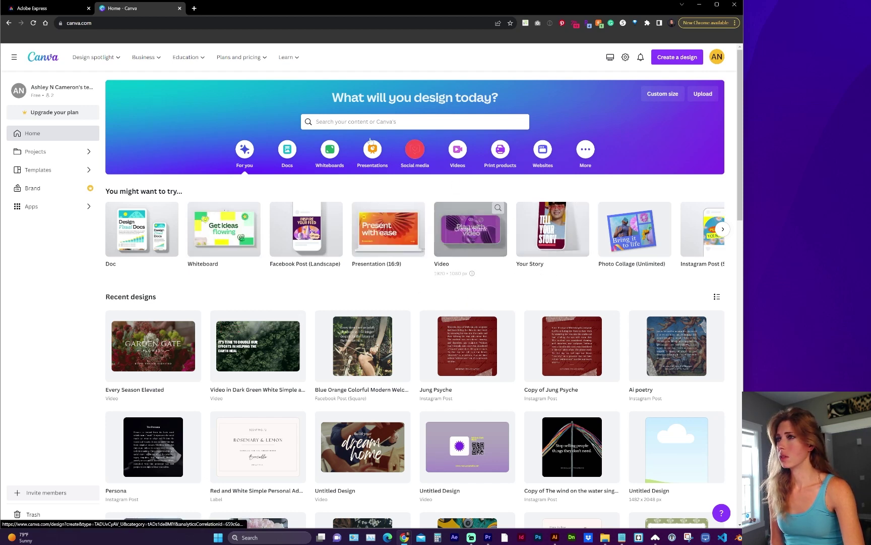
pyautogui.click(37, 8)
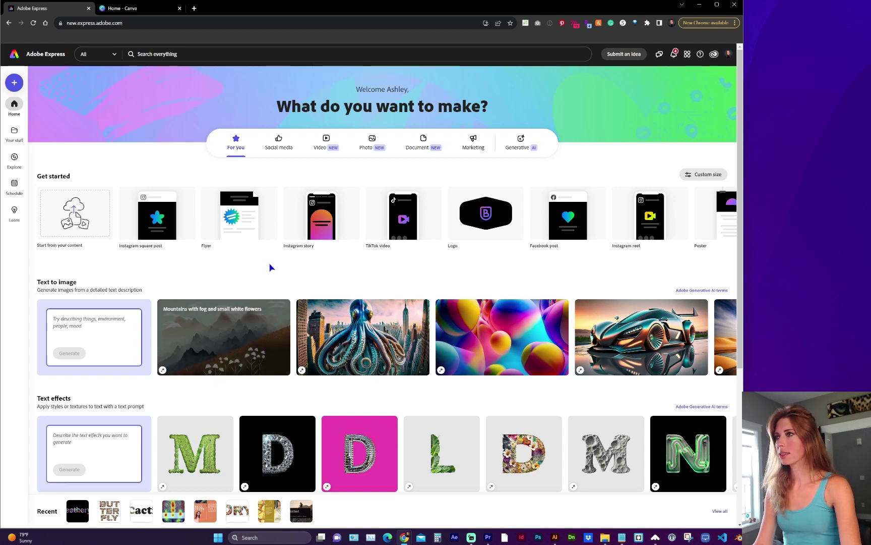
pyautogui.scroll(-2, 270, 267)
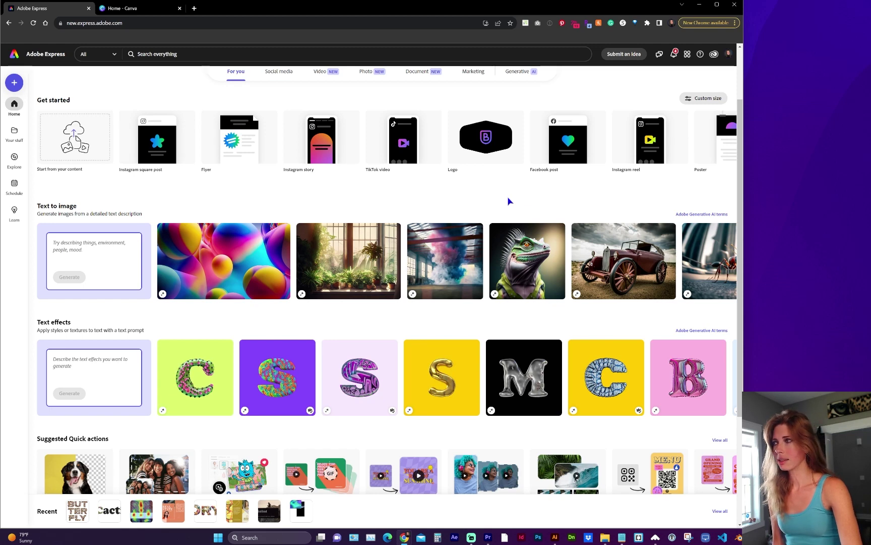
pyautogui.scroll(-2, 202, 329)
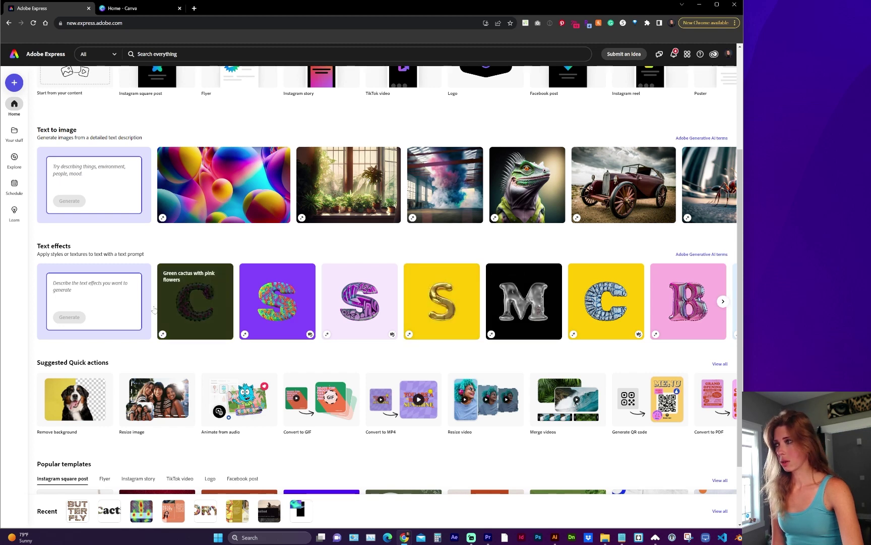
# - Open the green cactus sample, apply another loaded cactus result, then delete the Cacti text
pyautogui.click(208, 303)
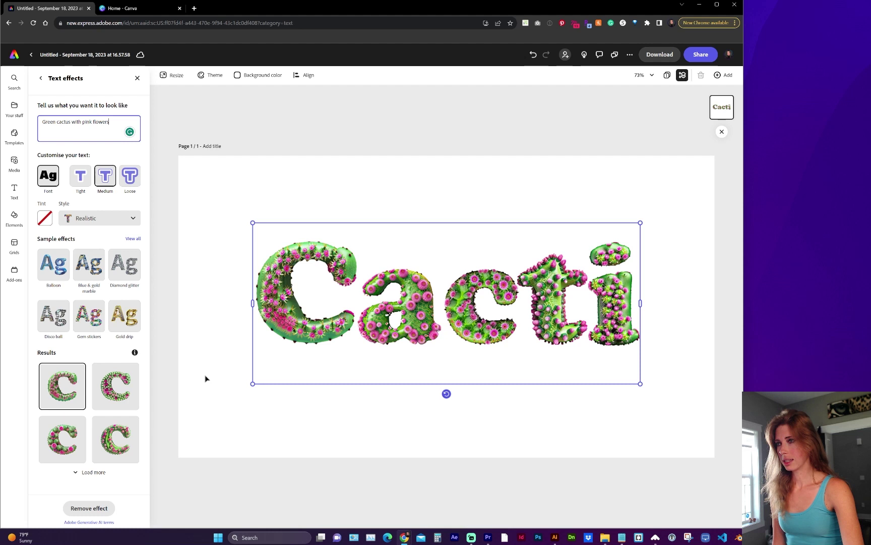
pyautogui.click(91, 471)
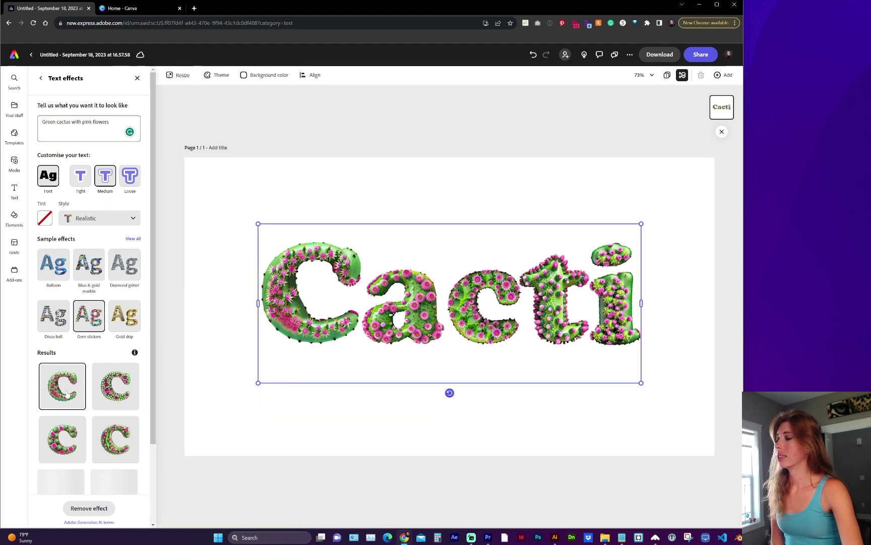
pyautogui.scroll(-2, 133, 365)
pyautogui.click(70, 338)
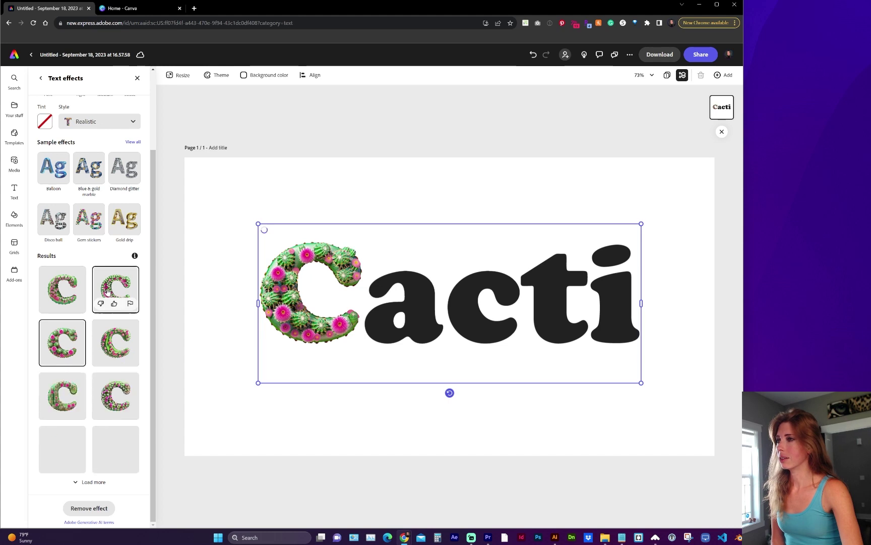
pyautogui.press('Delete')
# - Add a new text box and replace its placeholder with the word 'feathery'
pyautogui.click(85, 96)
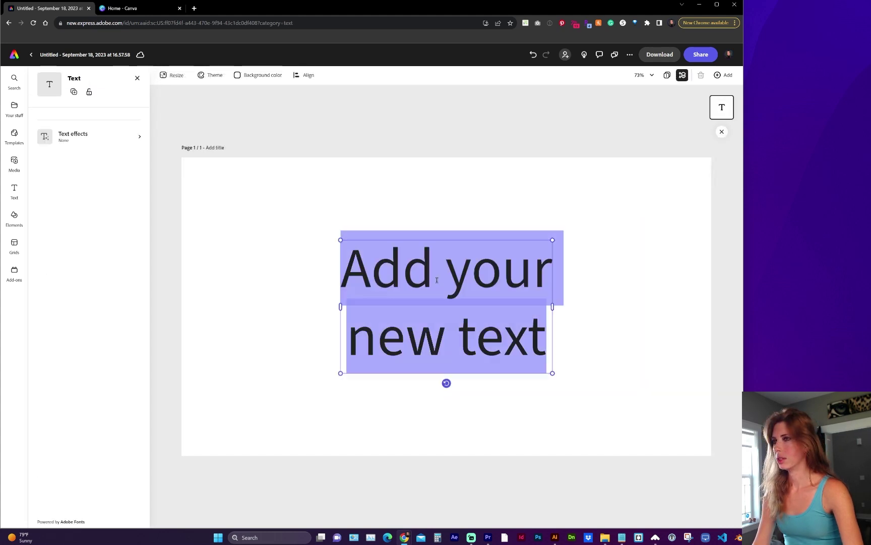
pyautogui.doubleClick(431, 269)
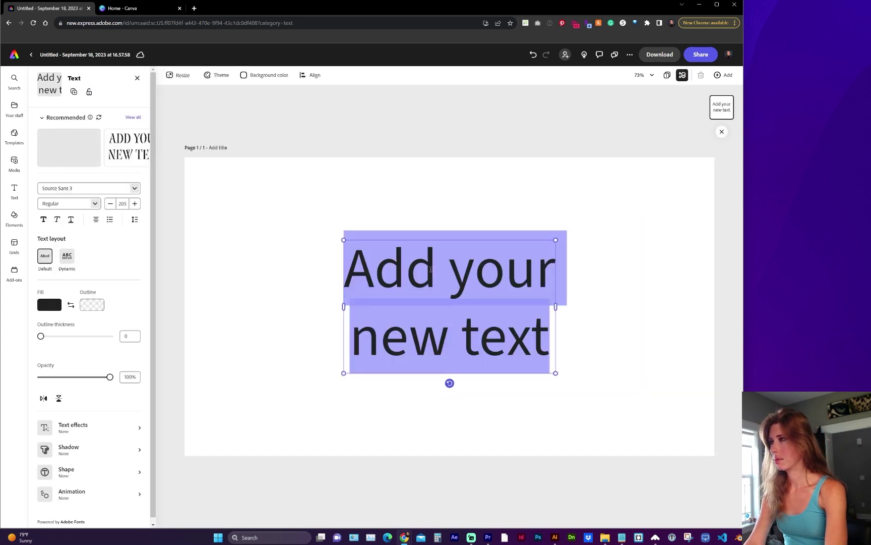
pyautogui.write('feathery')
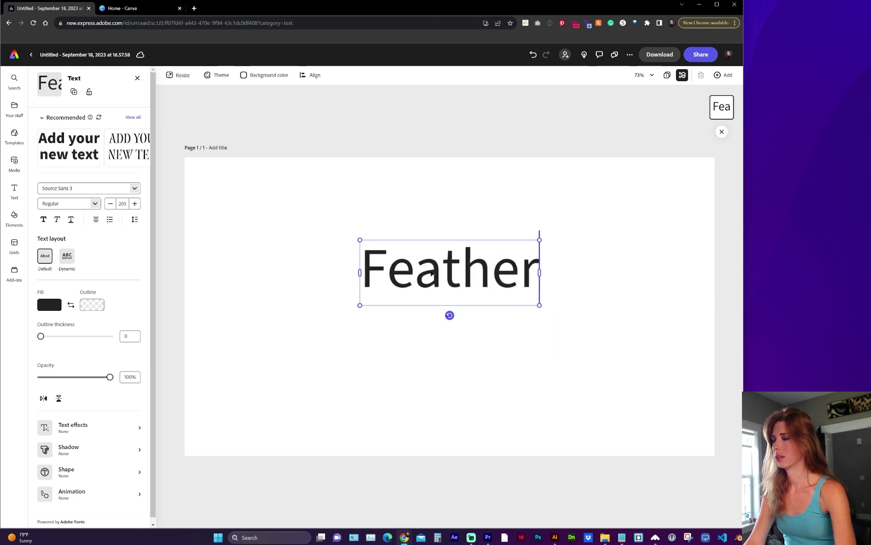
# - Give 'feathery' the News Gothic font and a generated feathers texture effect
pyautogui.click(90, 431)
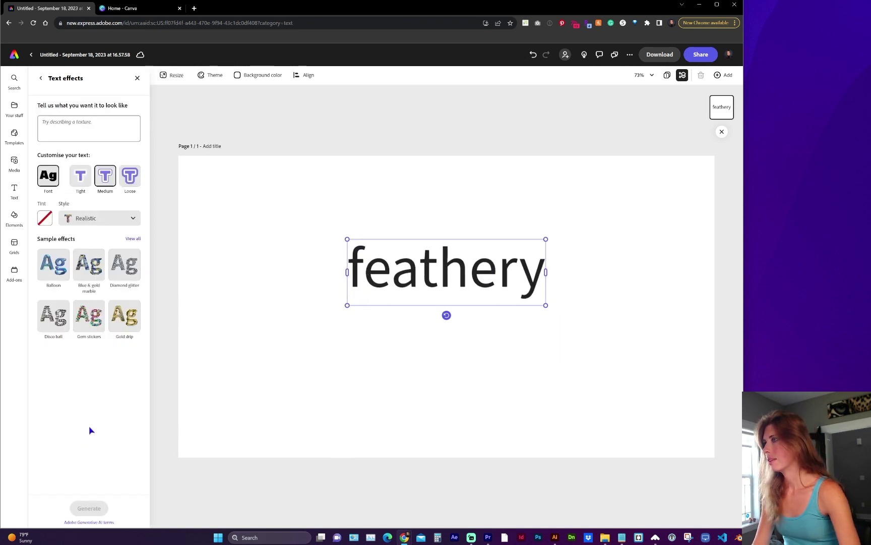
pyautogui.click(56, 178)
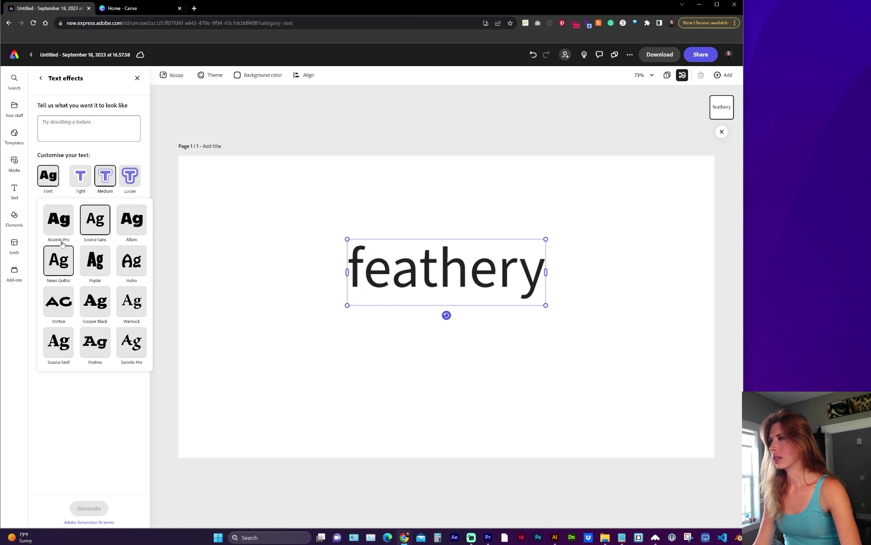
pyautogui.click(56, 257)
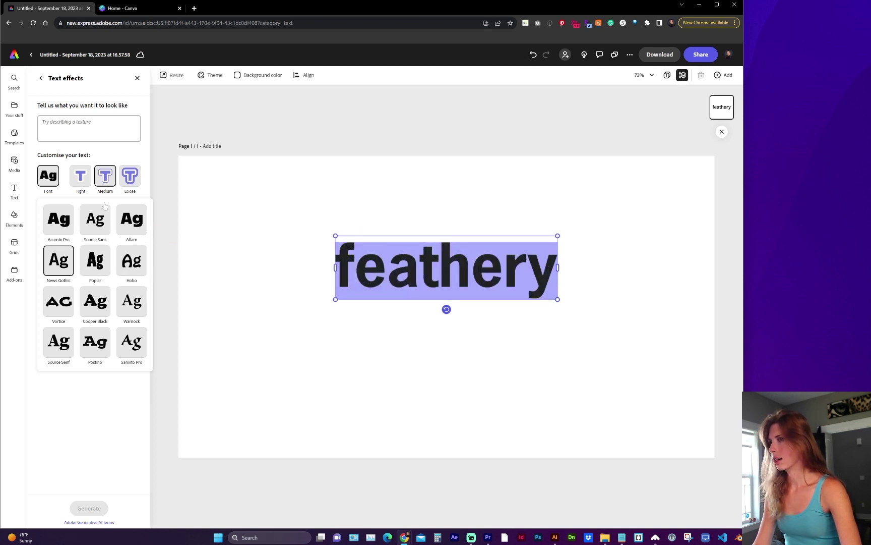
pyautogui.click(89, 128)
pyautogui.write('feathers')
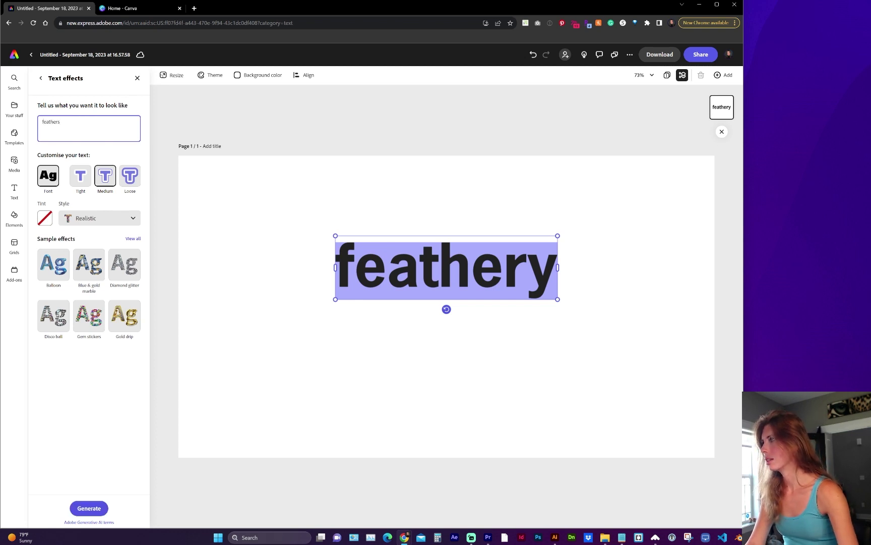
pyautogui.press('Return')
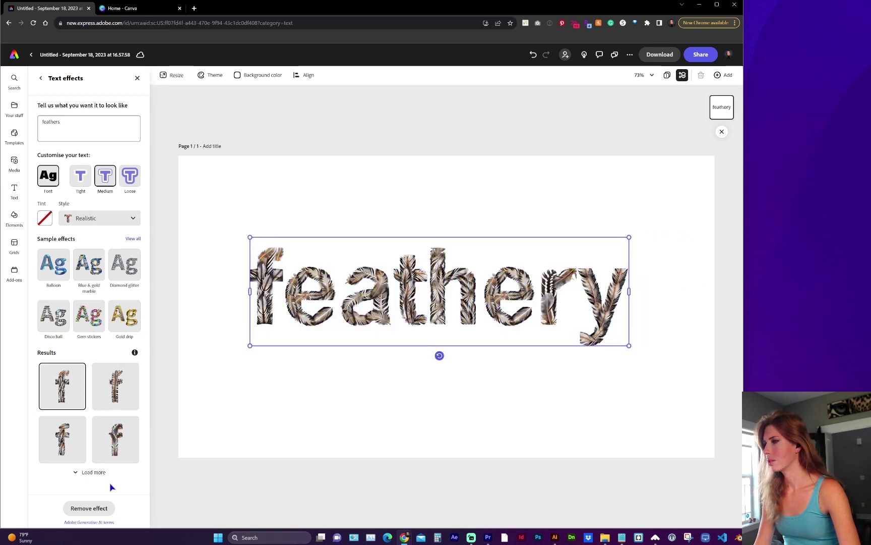
# - Try three feather results on 'feathery', then regenerate the feathers in the Neon style
pyautogui.click(116, 387)
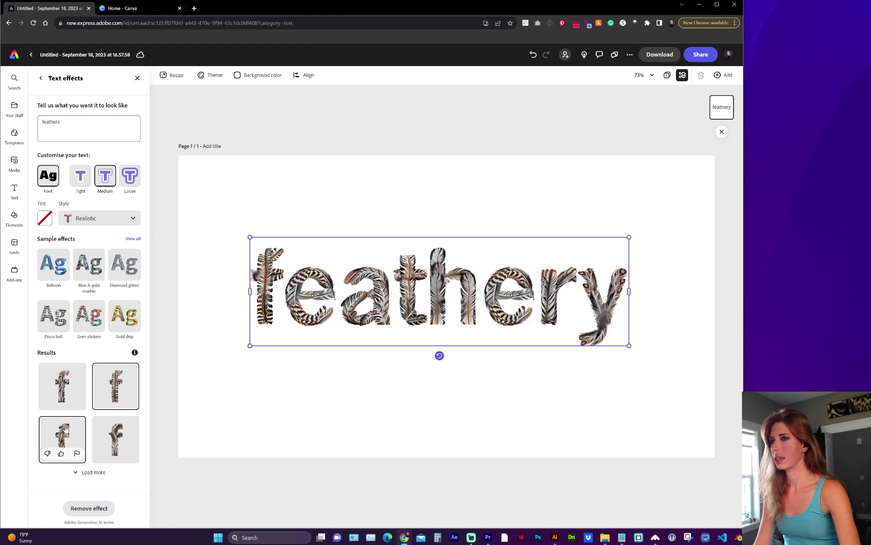
pyautogui.click(66, 428)
pyautogui.click(115, 438)
pyautogui.click(85, 218)
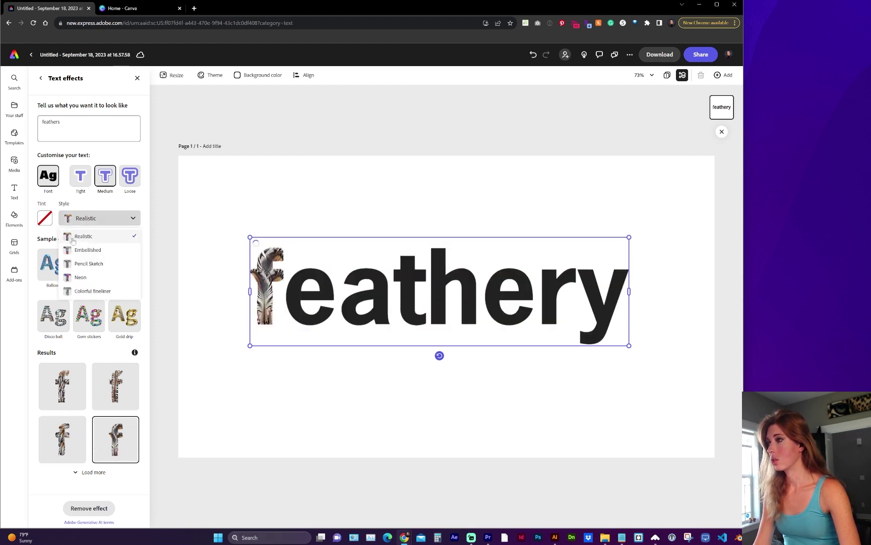
pyautogui.click(81, 278)
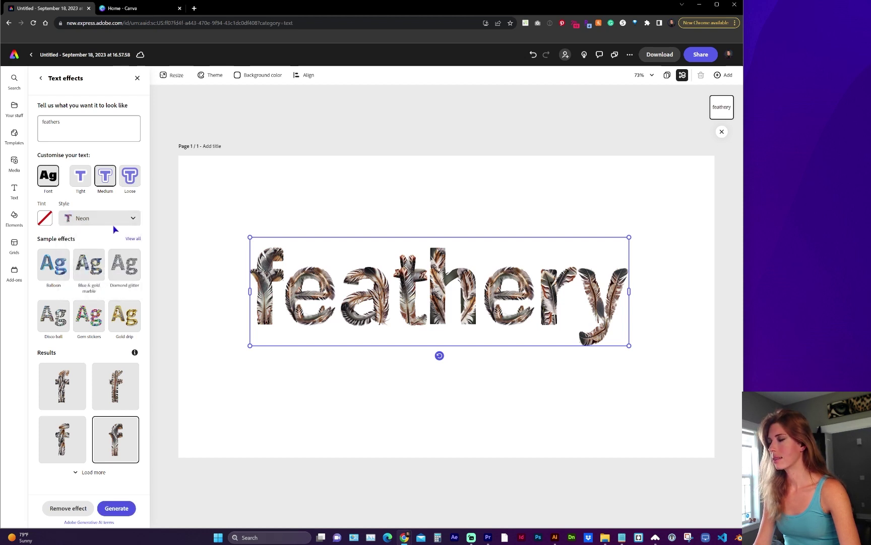
pyautogui.click(116, 508)
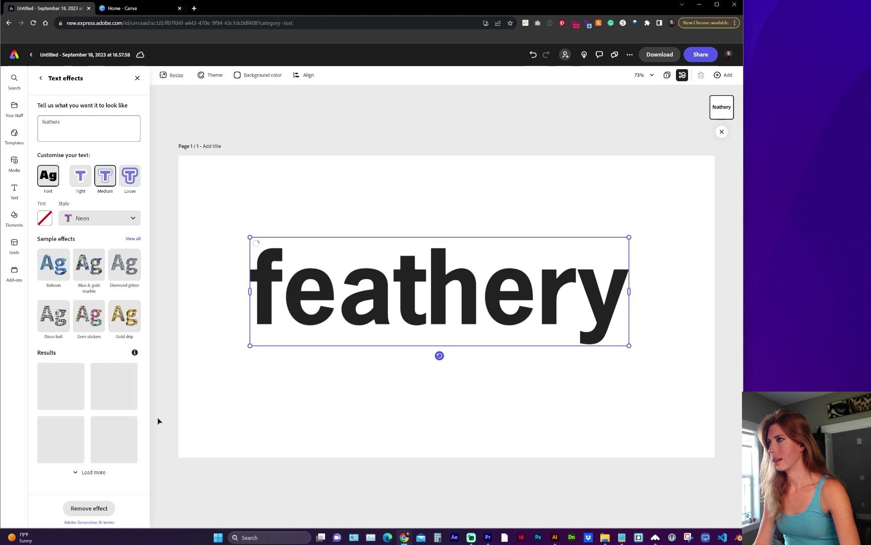
# - Make the page background black behind the neon feathery text
pyautogui.click(260, 74)
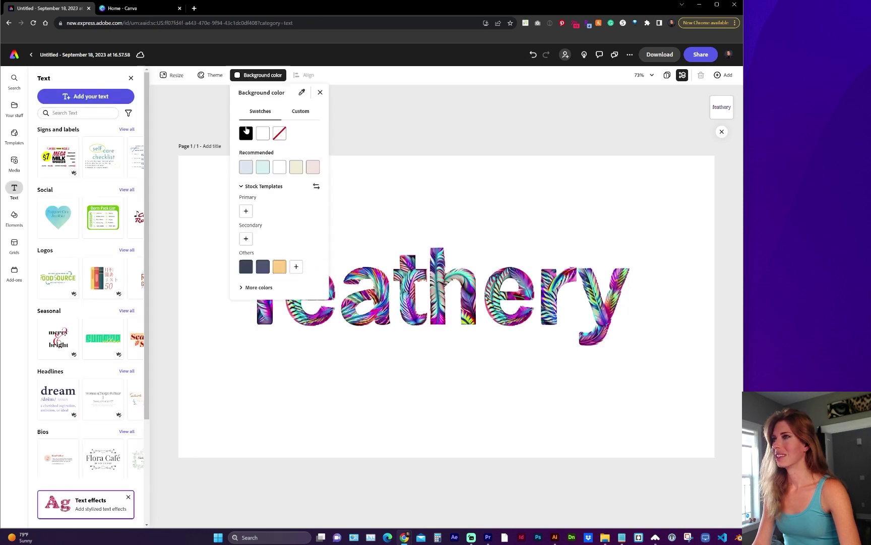
pyautogui.click(246, 132)
pyautogui.click(291, 235)
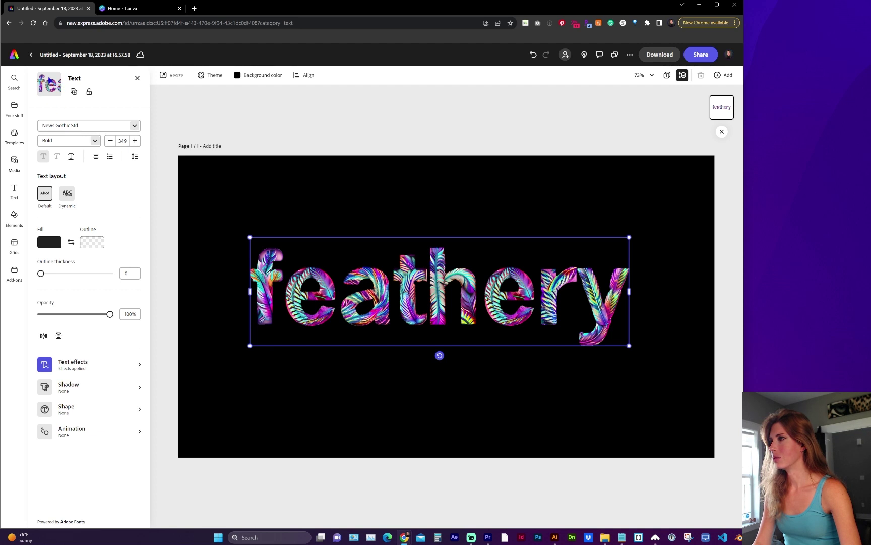
# - Browse the font list without changing the font, then bring up the add-page options
pyautogui.click(86, 125)
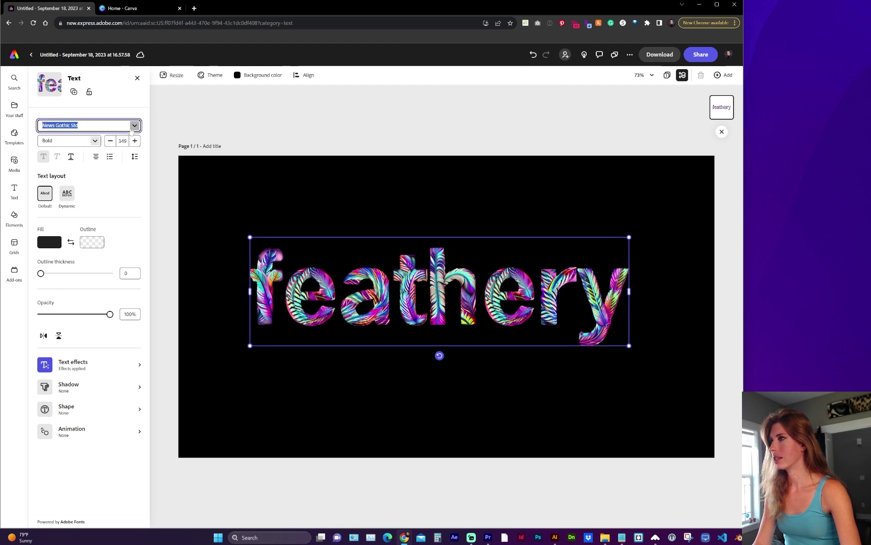
pyautogui.scroll(-5, 102, 254)
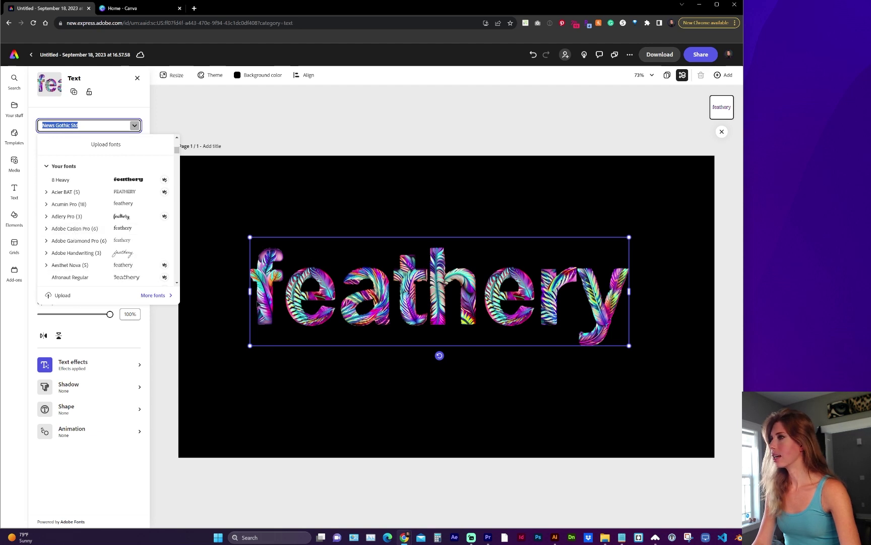
pyautogui.click(311, 96)
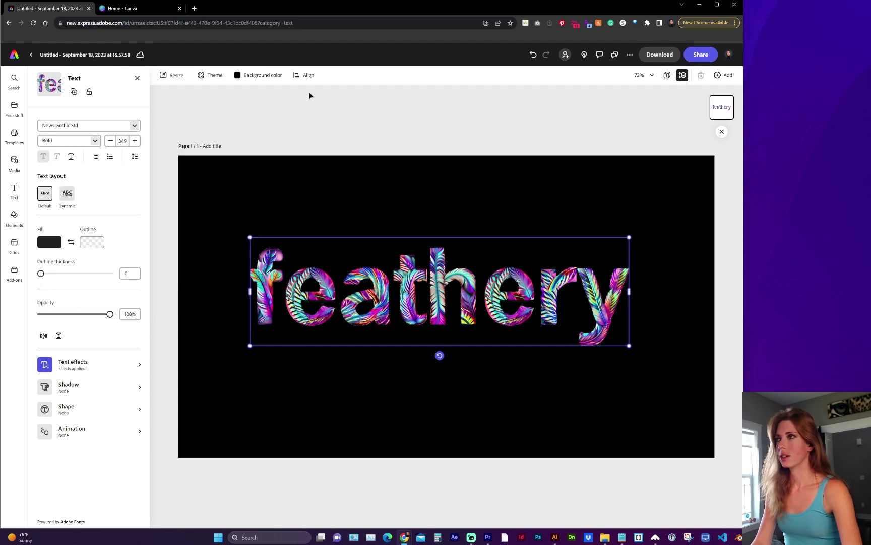
pyautogui.click(717, 77)
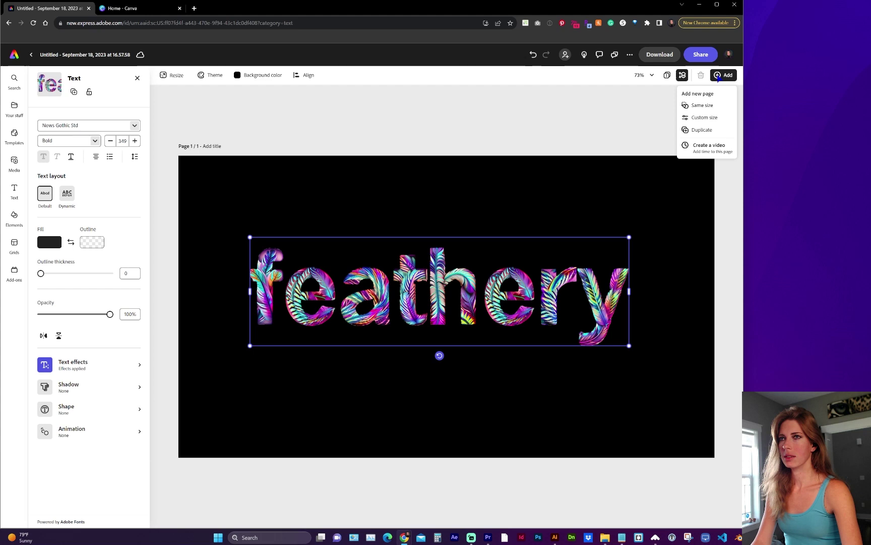
# - Add a same-size carved wood page, test Balloon and Cactus effects, then add a blank third page
pyautogui.click(702, 105)
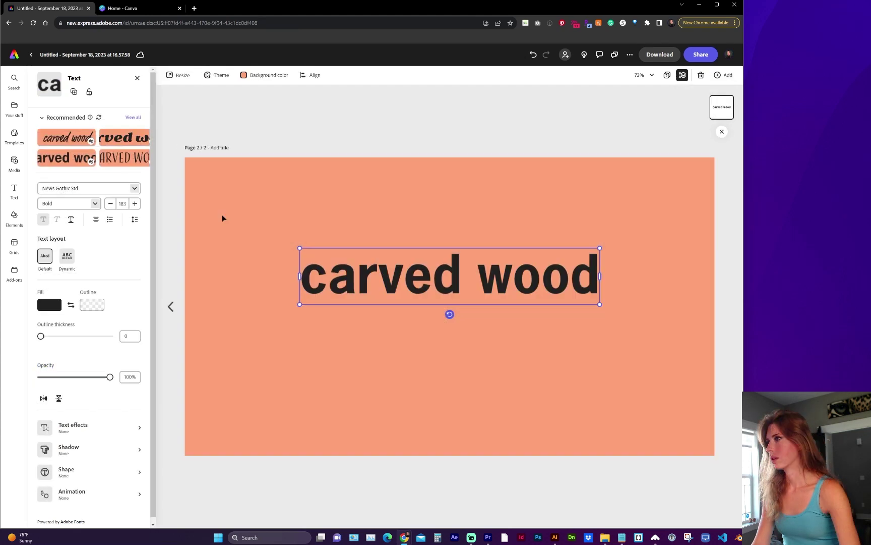
pyautogui.click(77, 432)
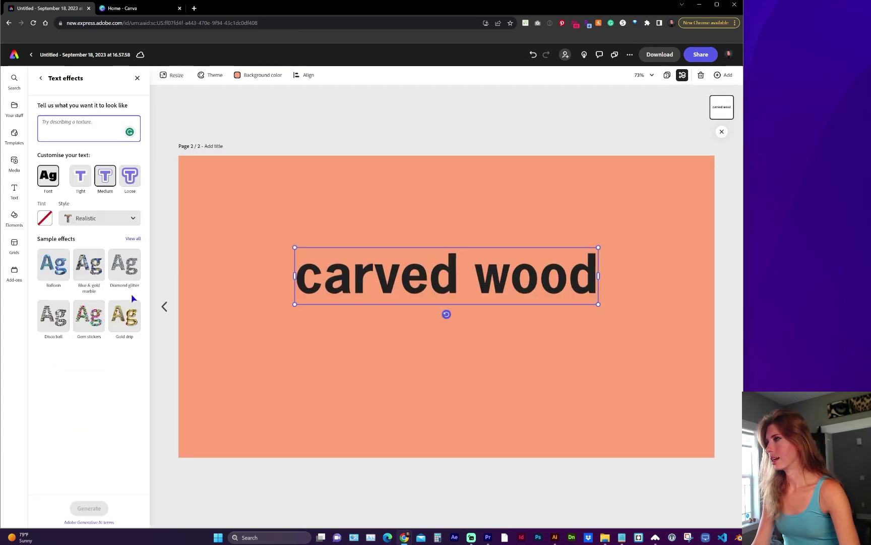
pyautogui.click(54, 258)
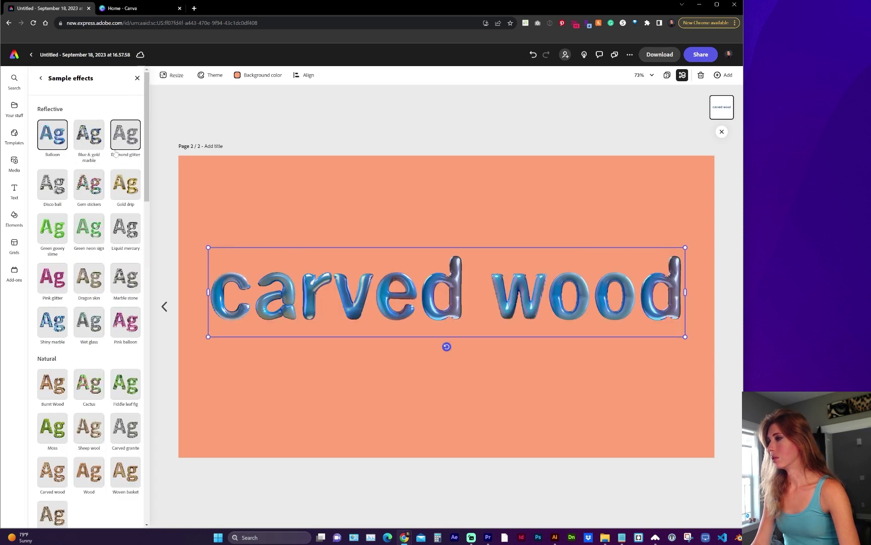
pyautogui.click(94, 387)
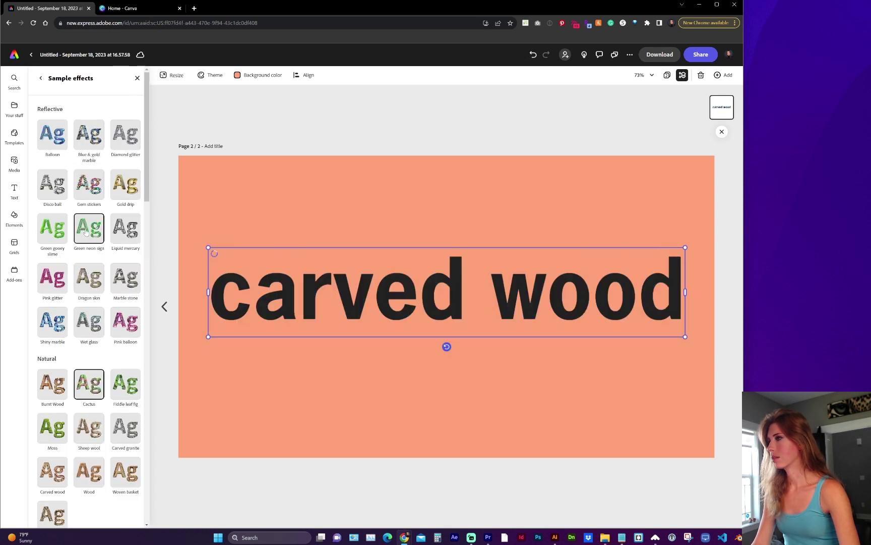
pyautogui.scroll(-2, 86, 232)
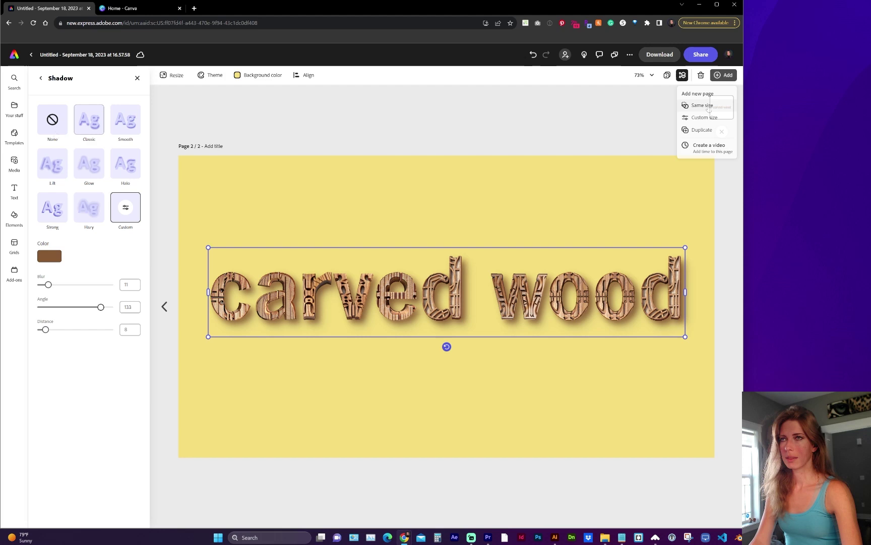
pyautogui.click(693, 91)
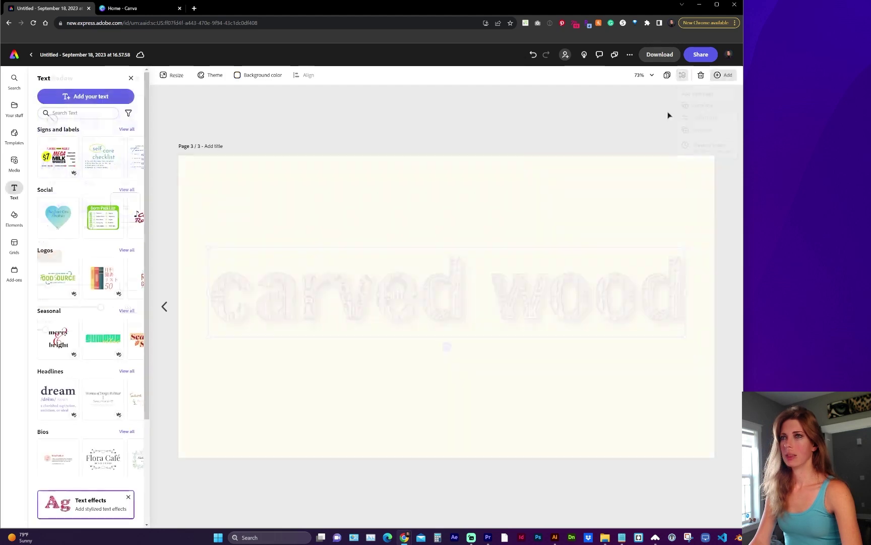
# - Place the merry & bright seasonal design and the SALE signs-and-labels design on page 3
pyautogui.click(48, 341)
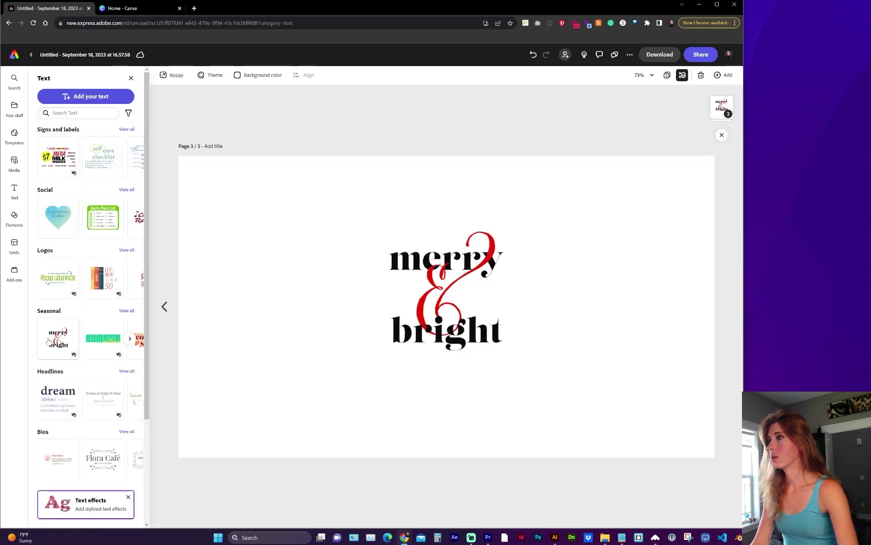
pyautogui.click(127, 130)
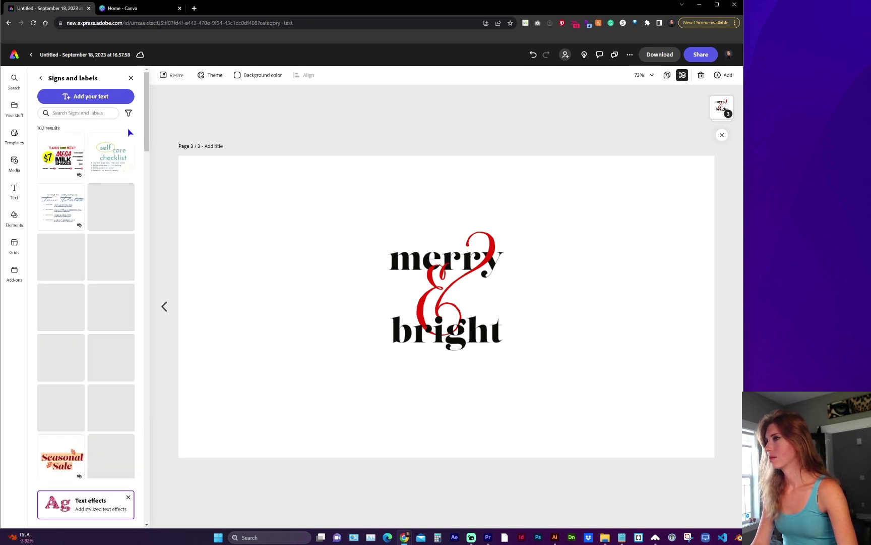
pyautogui.scroll(-5, 130, 132)
pyautogui.click(111, 345)
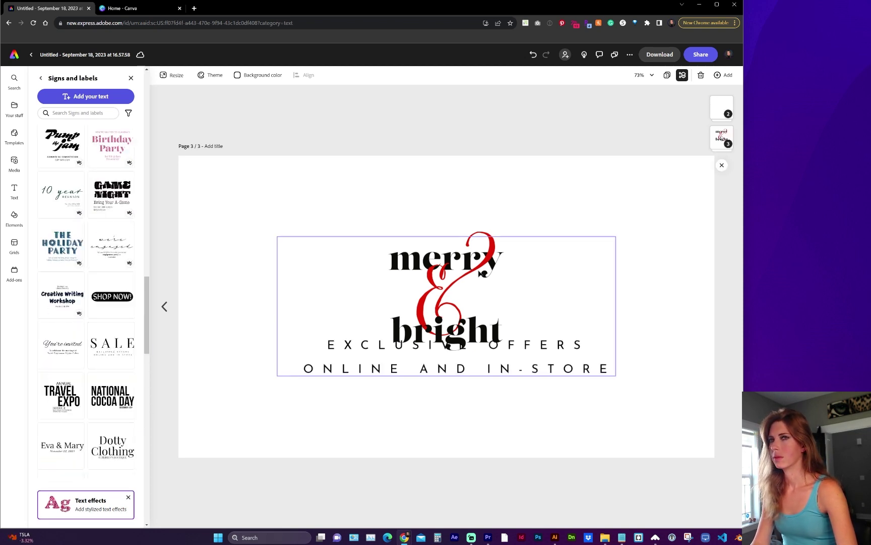
# - Fade merry & bright to invisible, add the 50% Off Sale design, and fade out SALE
pyautogui.click(716, 136)
pyautogui.moveTo(110, 169); pyautogui.dragTo(27, 167)
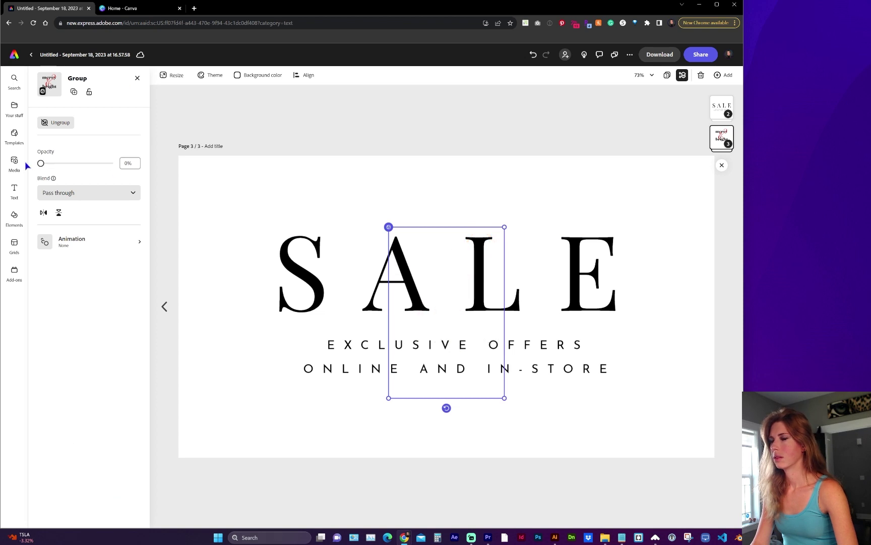
pyautogui.click(392, 185)
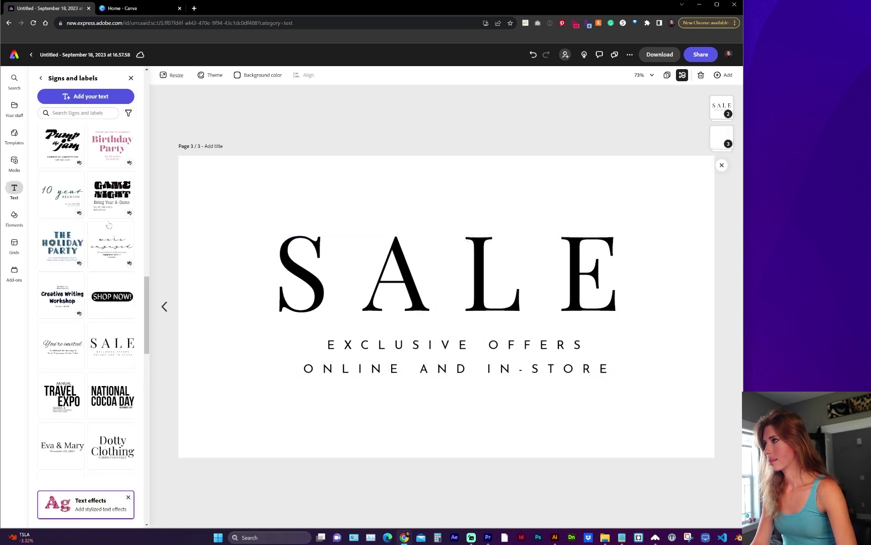
pyautogui.hotkey('ctrl', 'v')
pyautogui.click(479, 297)
pyautogui.moveTo(38, 163)
pyautogui.mouseDown()
pyautogui.moveTo(111, 163)
pyautogui.moveTo(29, 168)
pyautogui.mouseUp()
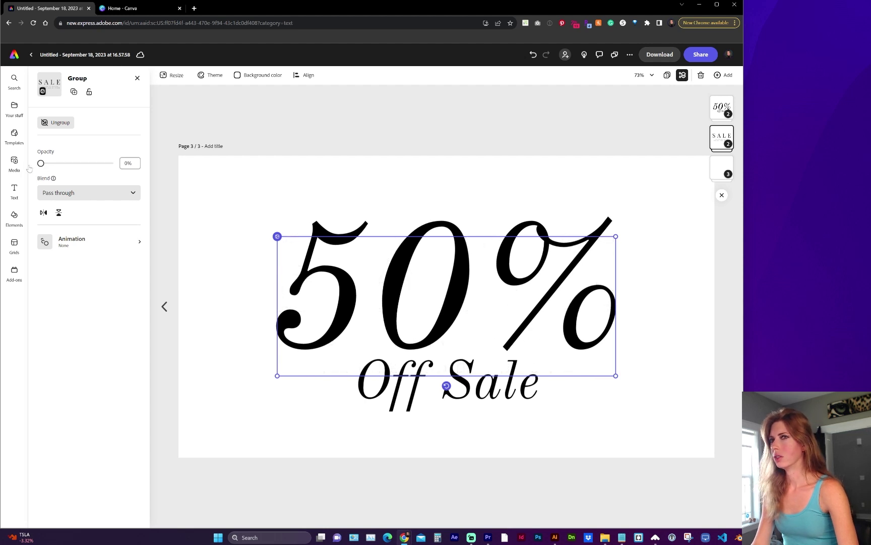
# - Delete the 50% Off Sale design using the Layers panel
pyautogui.click(711, 138)
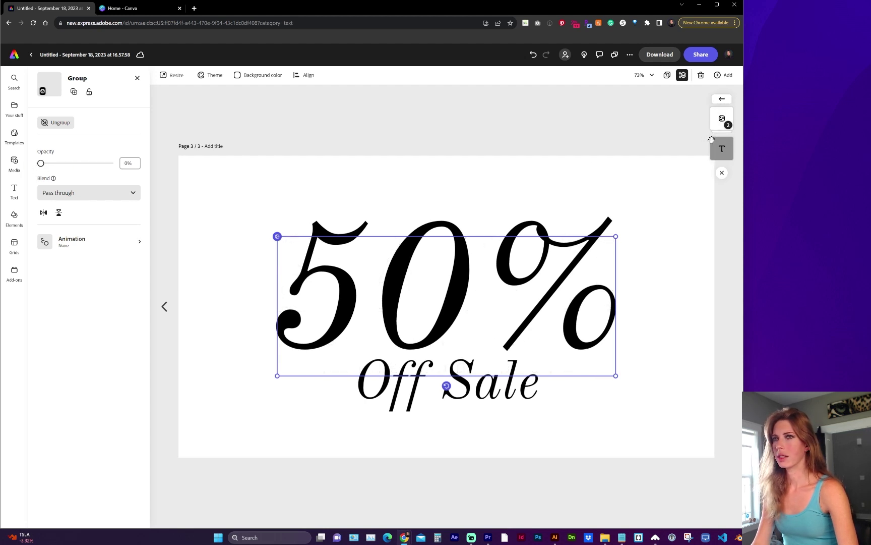
pyautogui.click(720, 100)
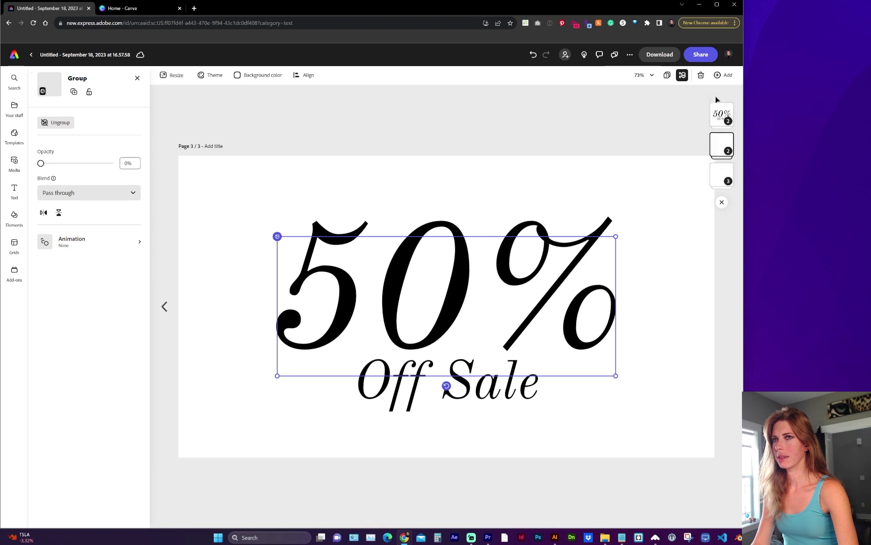
pyautogui.click(719, 127)
# - Restore merry & bright to 100% opacity, enlarge it, and set a dark red #801D1D background
pyautogui.click(721, 121)
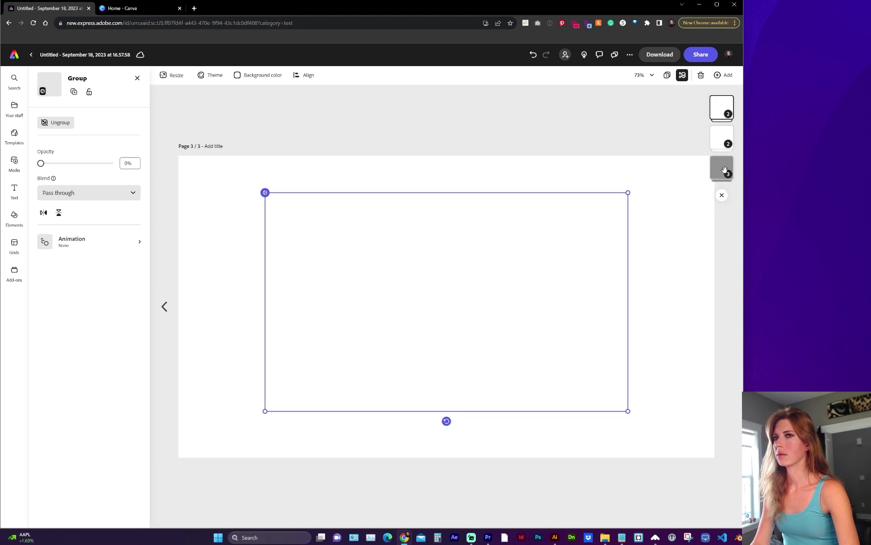
pyautogui.moveTo(41, 163); pyautogui.dragTo(110, 162)
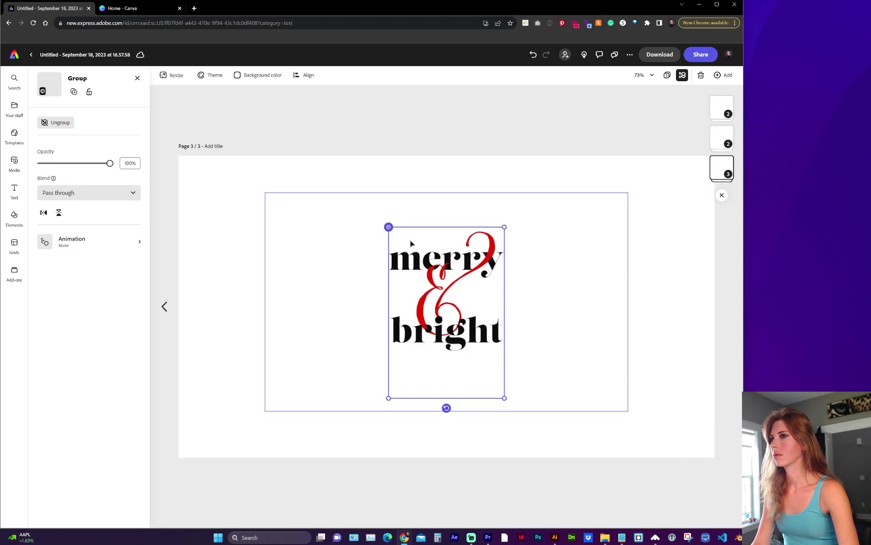
pyautogui.moveTo(388, 398); pyautogui.dragTo(274, 493)
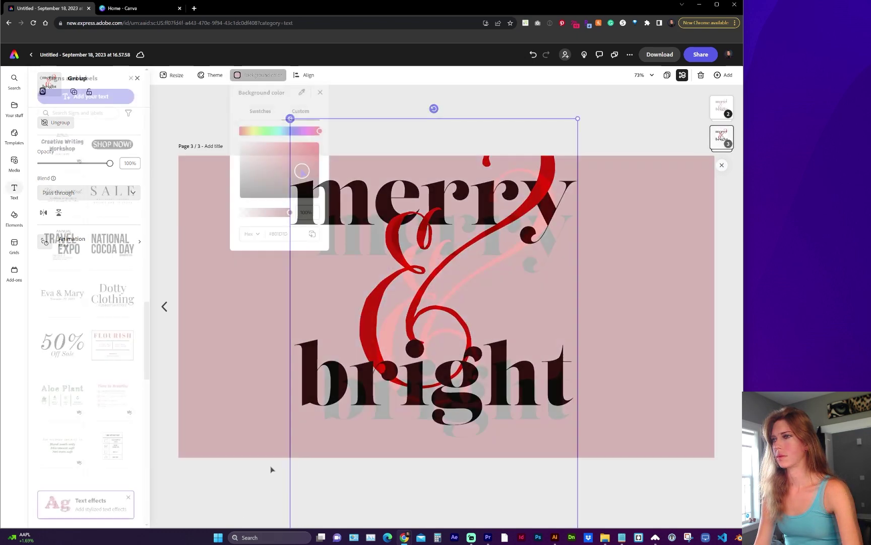
pyautogui.moveTo(272, 156); pyautogui.dragTo(302, 171)
pyautogui.click(383, 232)
pyautogui.click(383, 232)
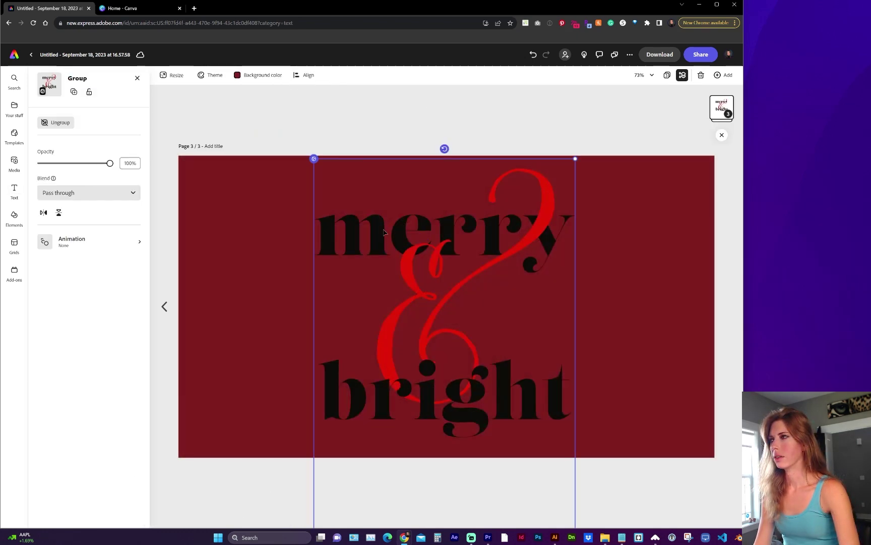
# - Generate a white snowflakes texture on the word merry and view the result
pyautogui.doubleClick(383, 232)
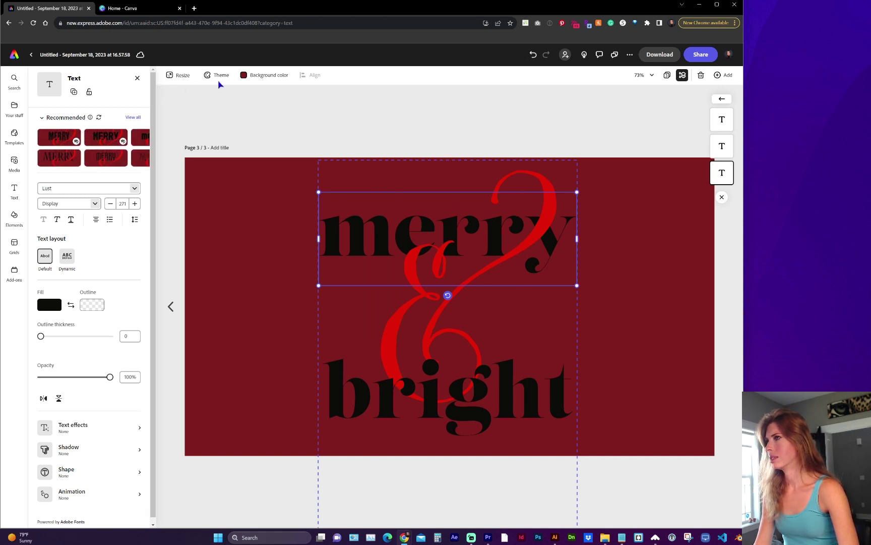
pyautogui.click(78, 427)
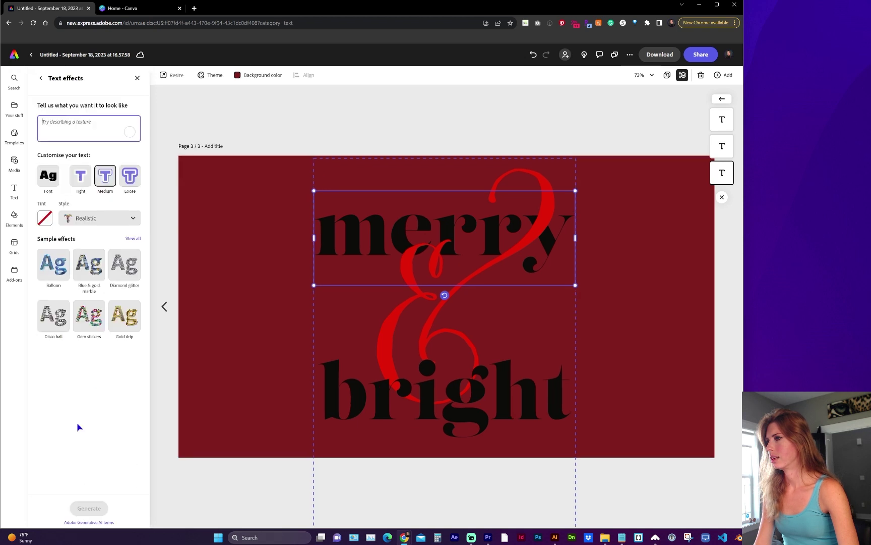
pyautogui.click(76, 127)
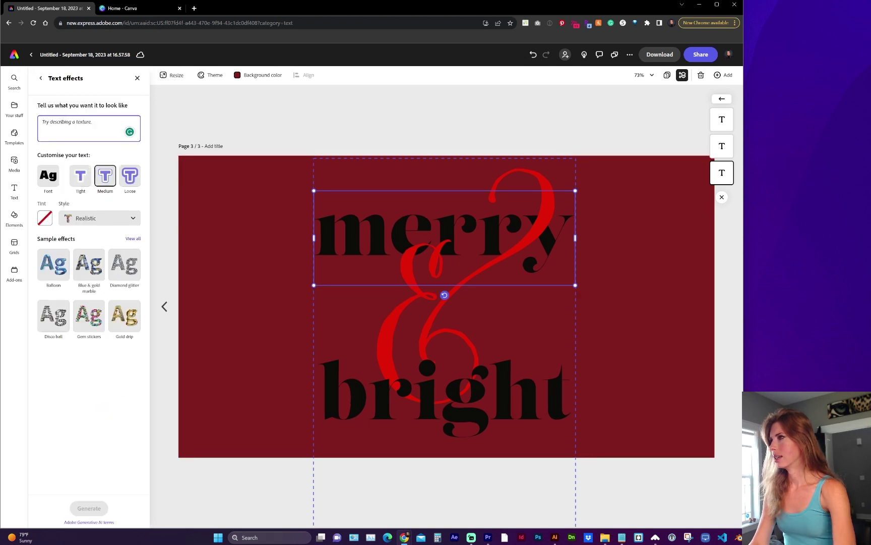
pyautogui.write('snowflakes')
pyautogui.press('Return')
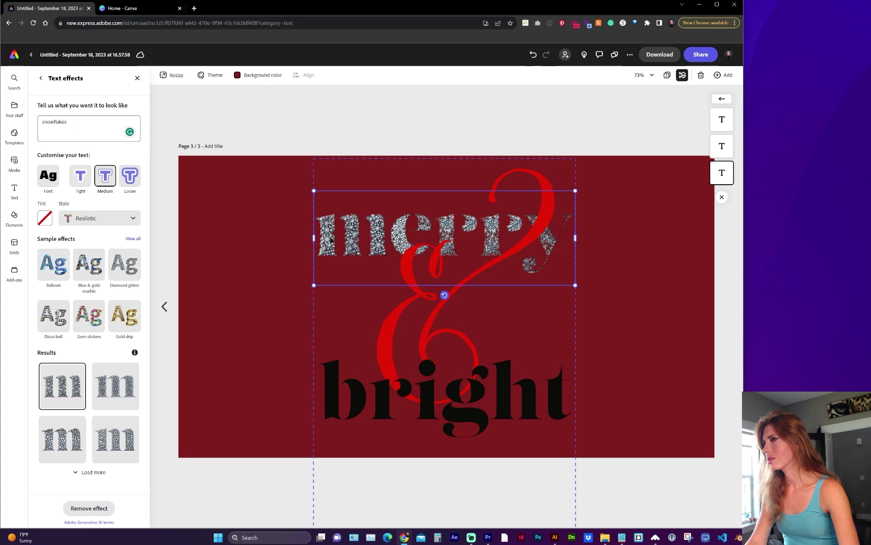
pyautogui.click(254, 250)
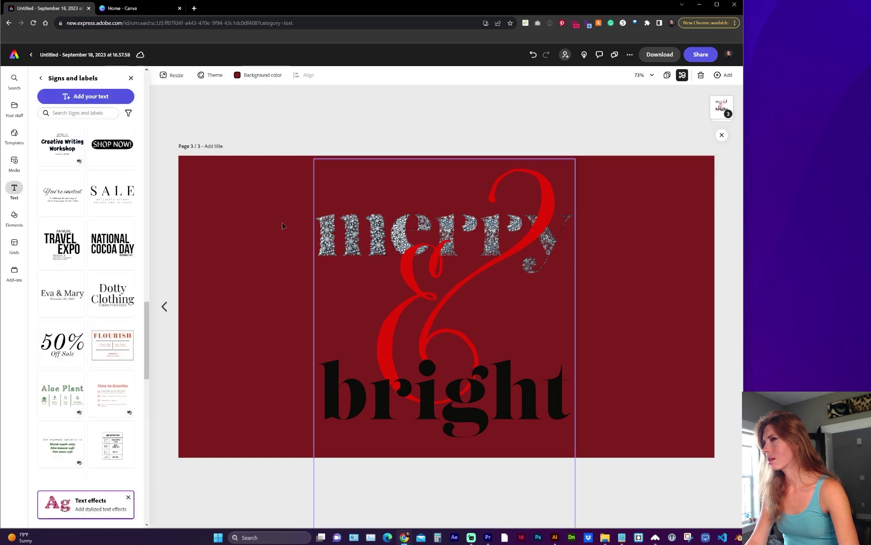
# - Reselect merry and apply the Diamond glitter sample effect to it
pyautogui.click(330, 227)
pyautogui.click(330, 227)
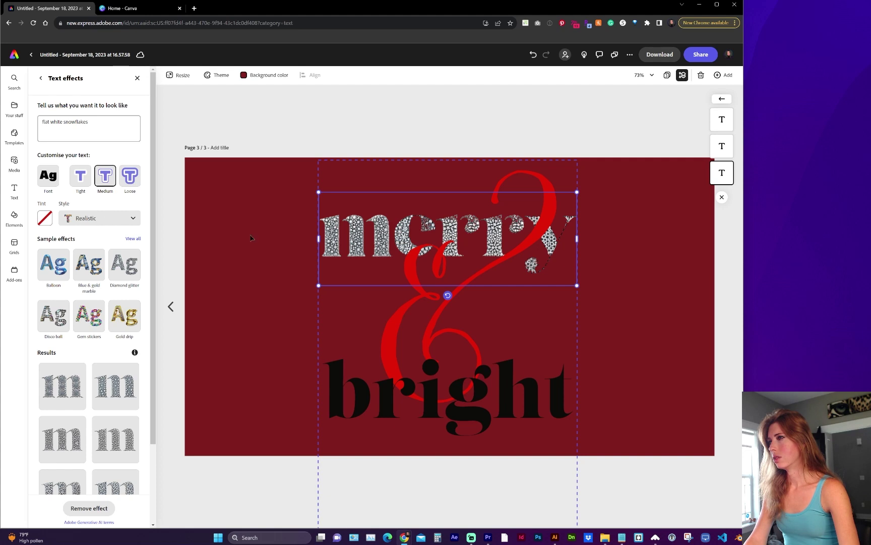
pyautogui.click(131, 282)
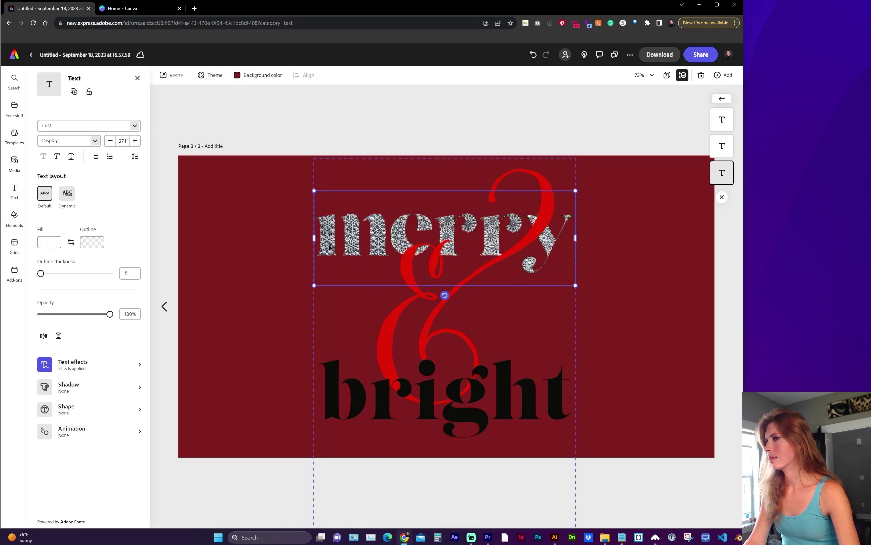
pyautogui.click(73, 364)
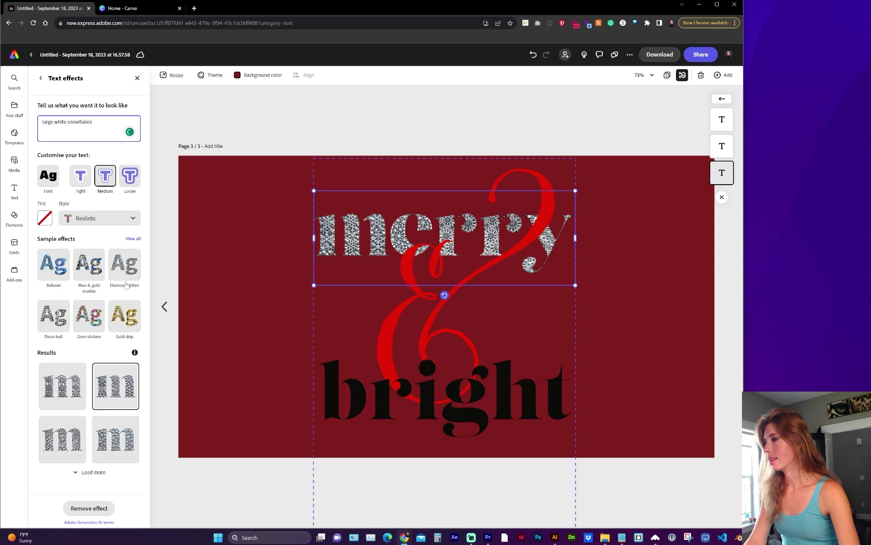
# - Switch page 3's background from dark red to black and review merry's snowflake text effect
pyautogui.click(292, 275)
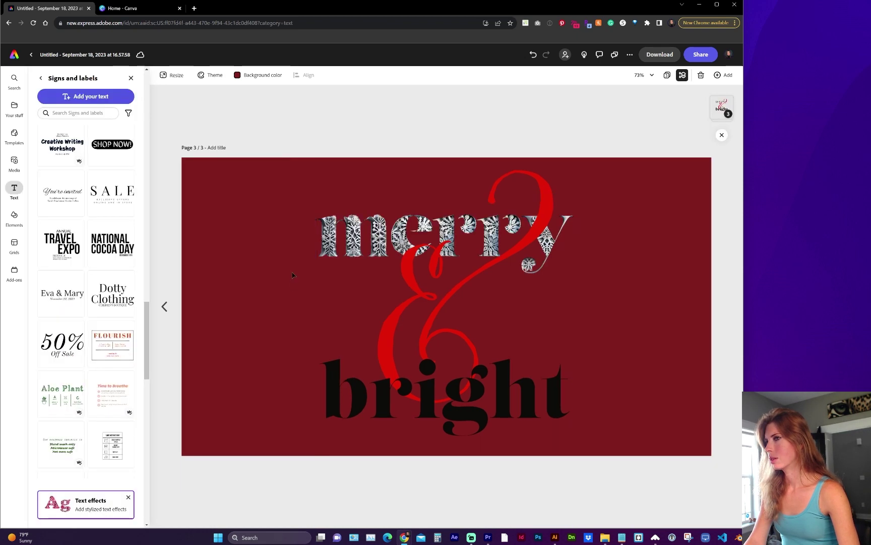
pyautogui.click(261, 76)
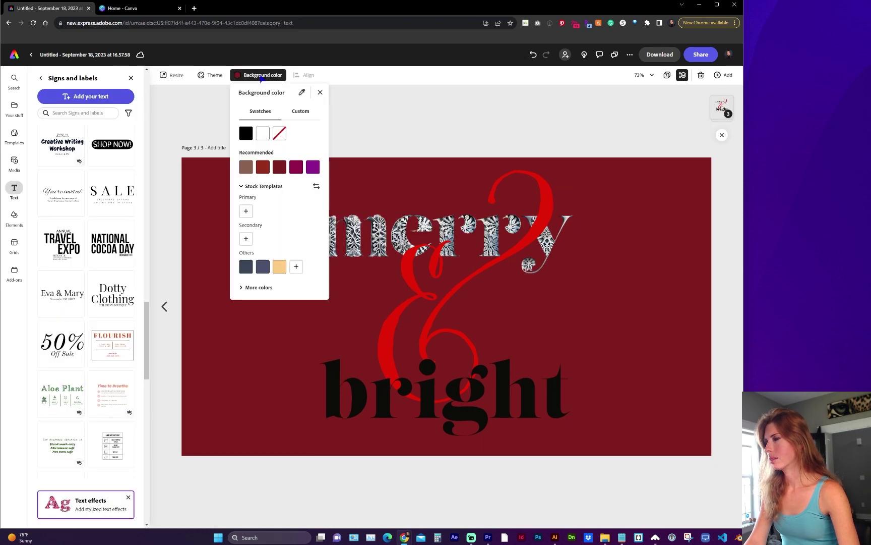
pyautogui.click(246, 133)
pyautogui.click(353, 237)
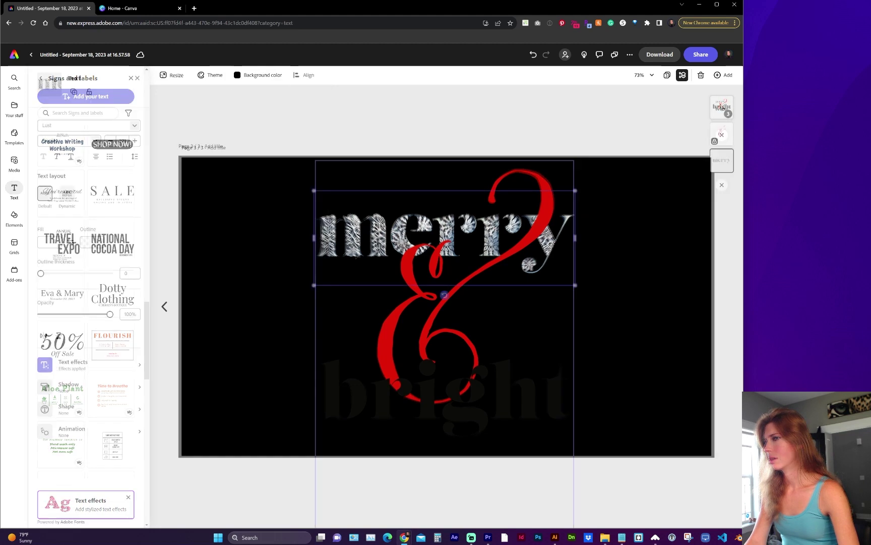
pyautogui.click(130, 365)
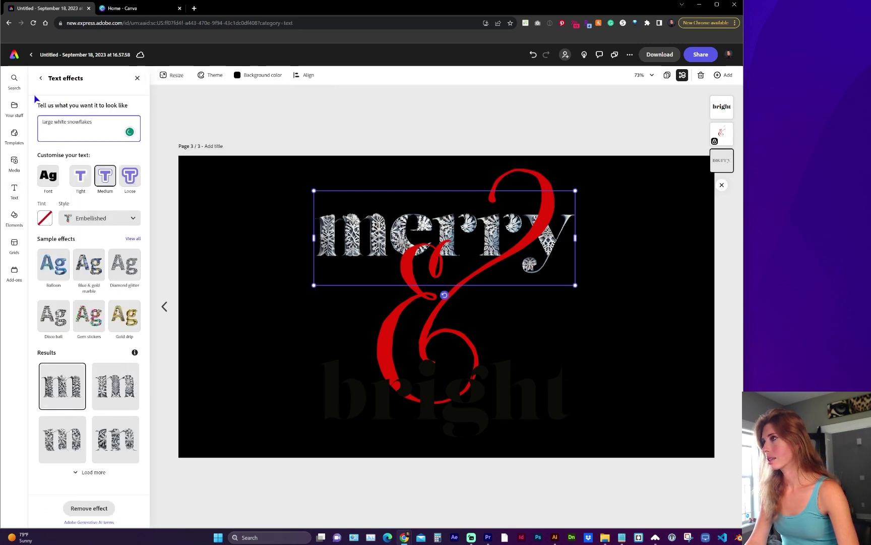
pyautogui.click(40, 78)
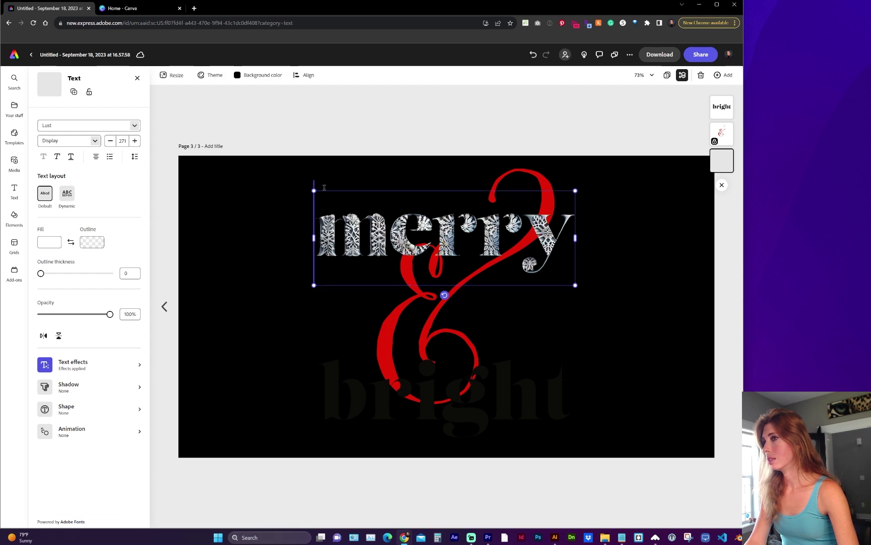
# - Duplicate the snowflake 'merry', move the copy lower, retype it as 'bright', and set a pale pink background
pyautogui.rightClick(350, 227)
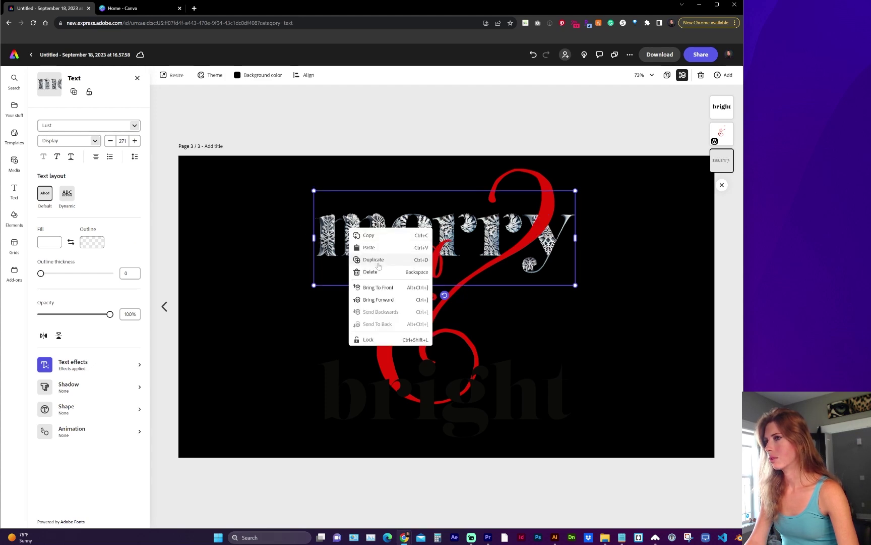
pyautogui.click(379, 261)
pyautogui.moveTo(542, 243); pyautogui.dragTo(526, 358)
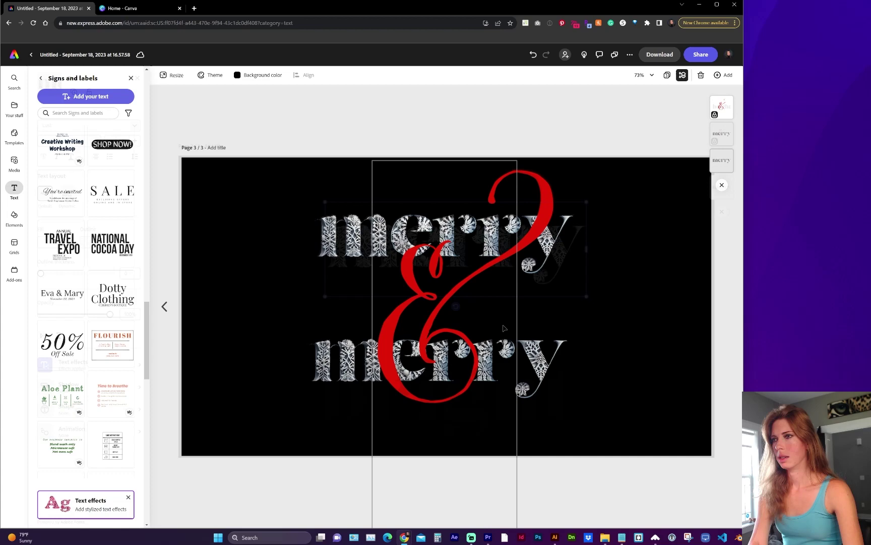
pyautogui.hotkey('ctrl', 'a')
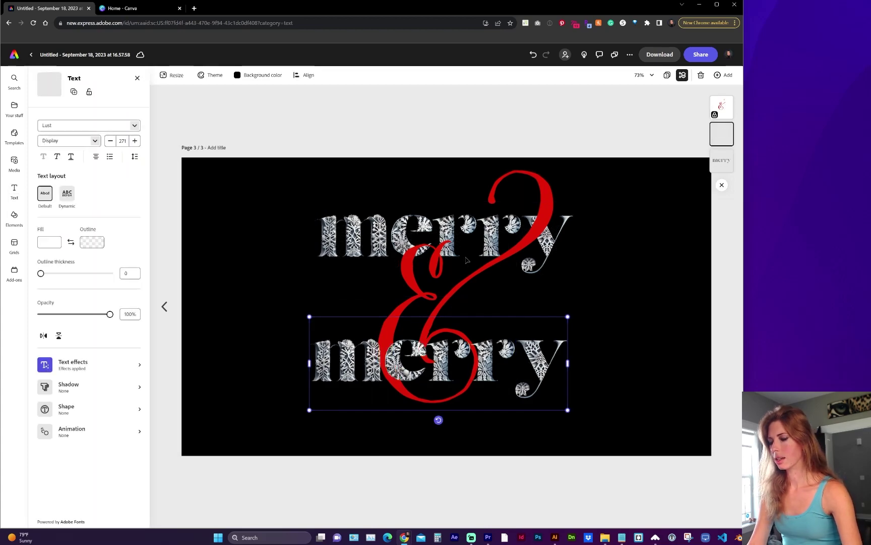
pyautogui.write('bright')
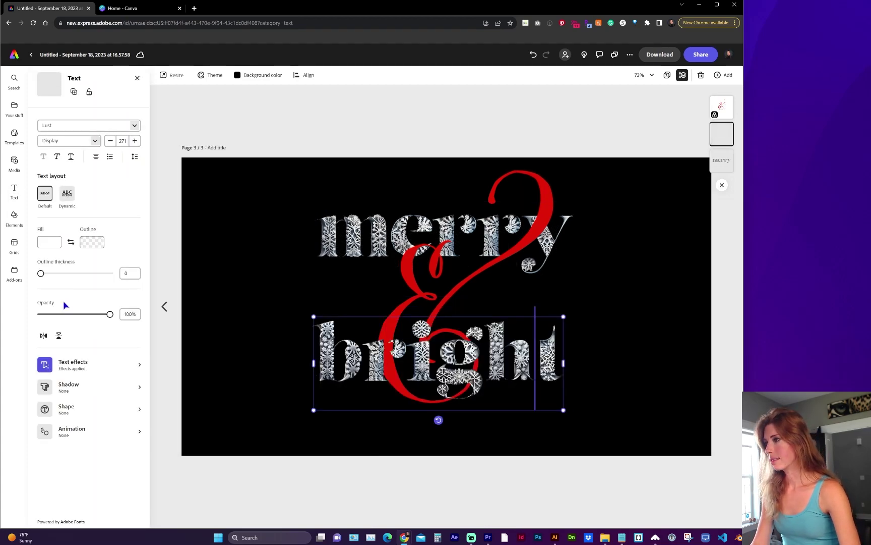
pyautogui.click(258, 74)
pyautogui.click(246, 167)
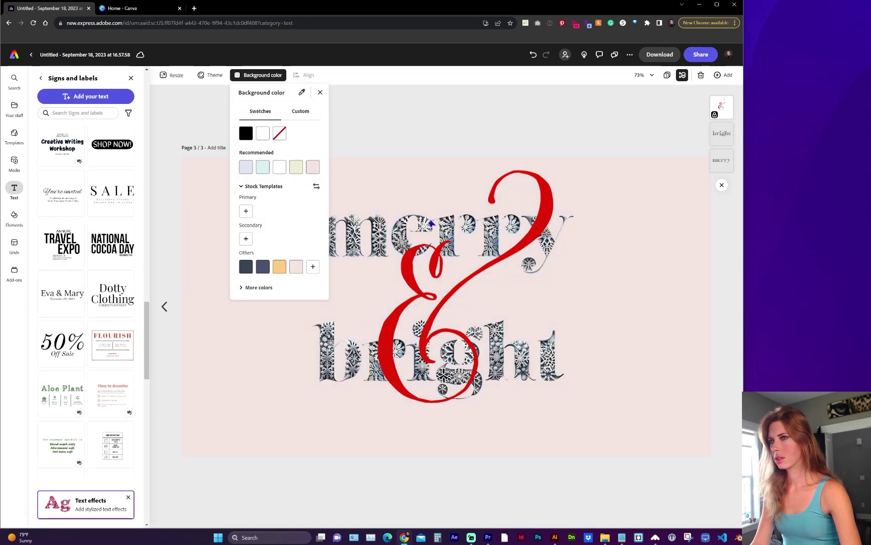
# - Undo the last change, then apply the first Classic and then the first Color pop theme palette
pyautogui.click(399, 200)
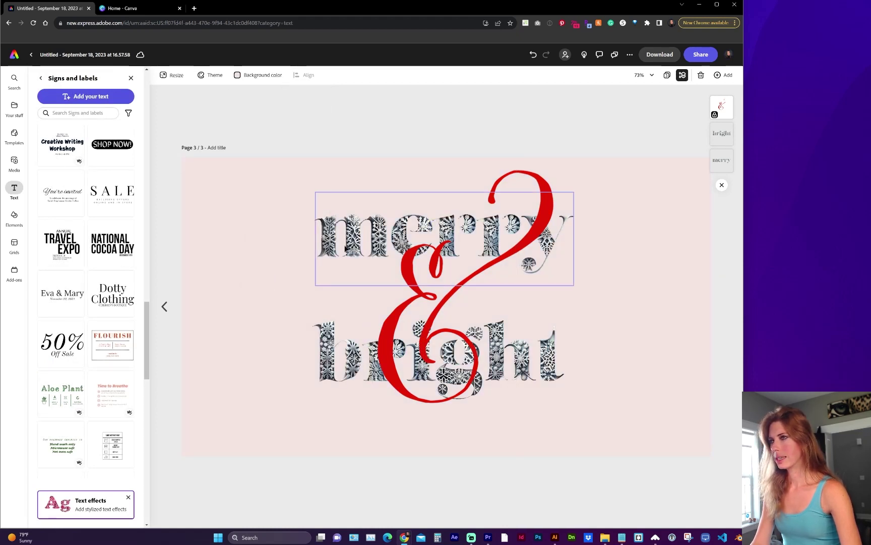
pyautogui.hotkey('ctrl', 'z')
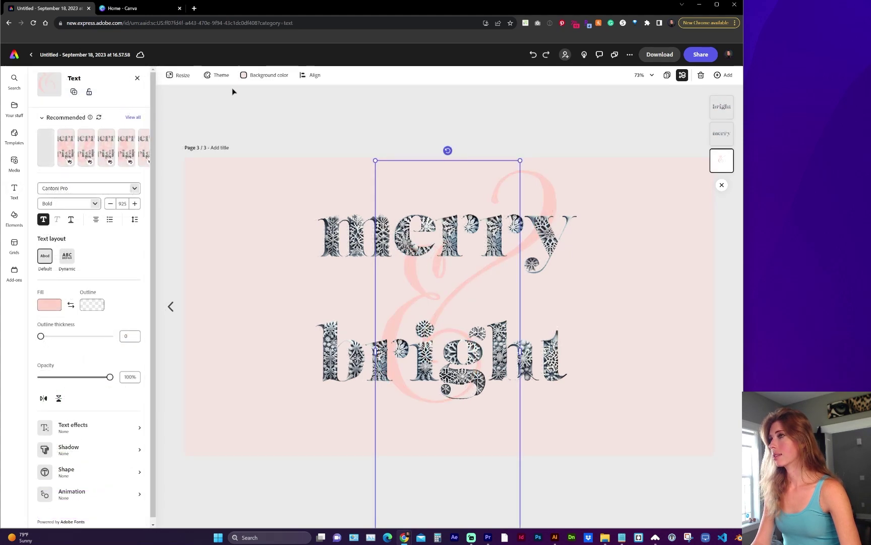
pyautogui.click(212, 76)
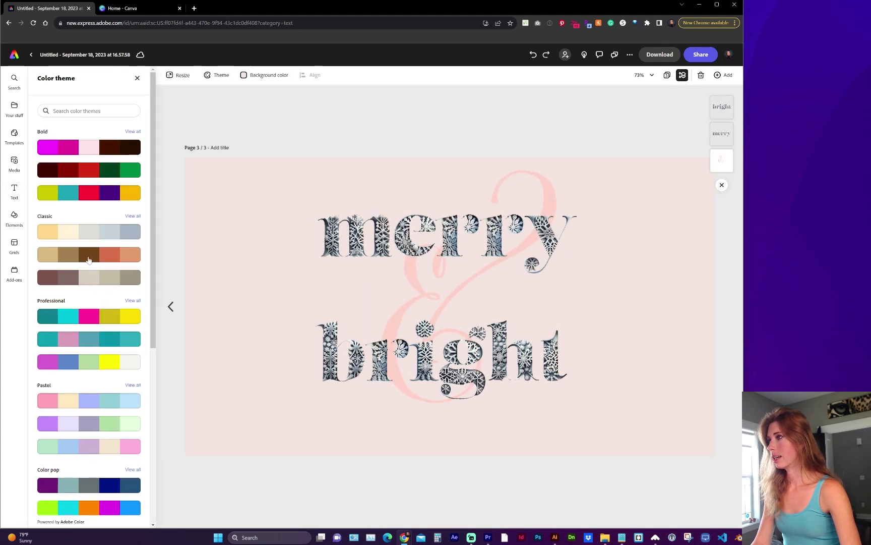
pyautogui.click(86, 233)
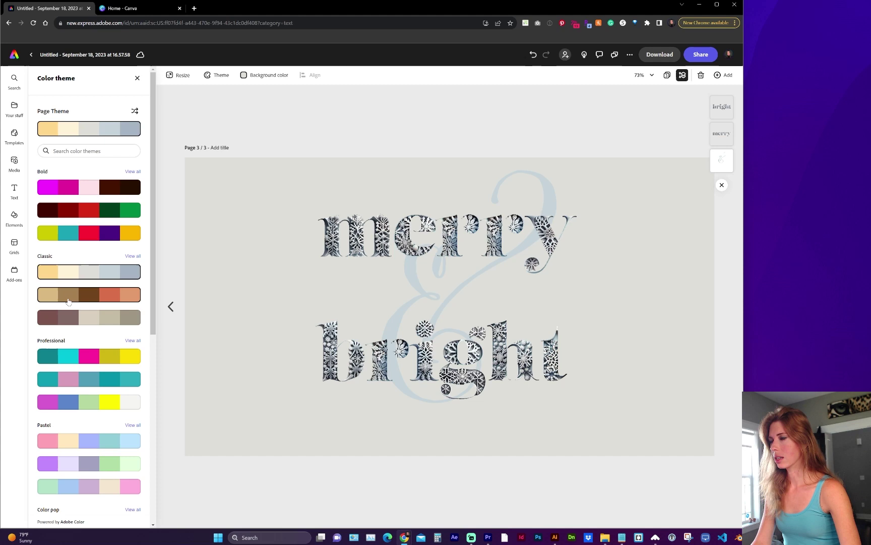
pyautogui.scroll(-2, 68, 319)
pyautogui.click(88, 411)
# - Shuffle the page's theme colours seven times to preview variations
pyautogui.click(134, 111)
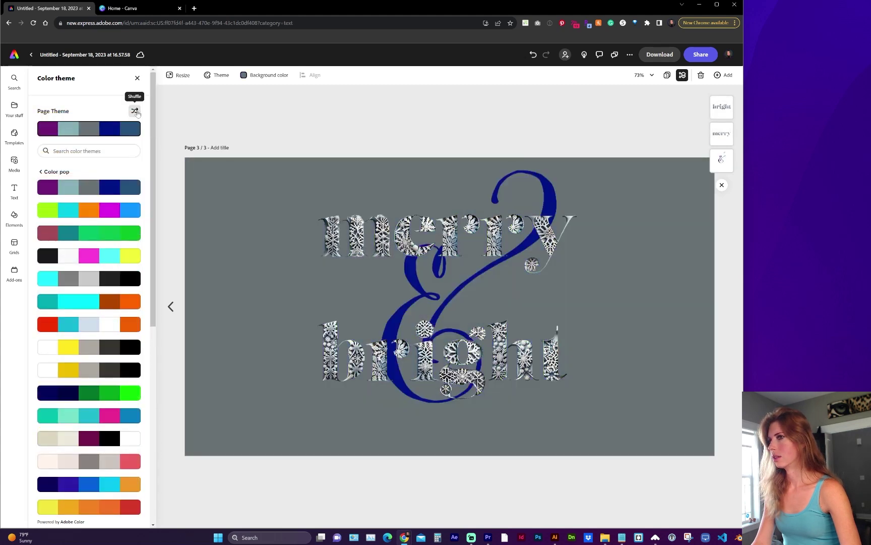
pyautogui.click(136, 111)
pyautogui.click(136, 112)
pyautogui.click(134, 112)
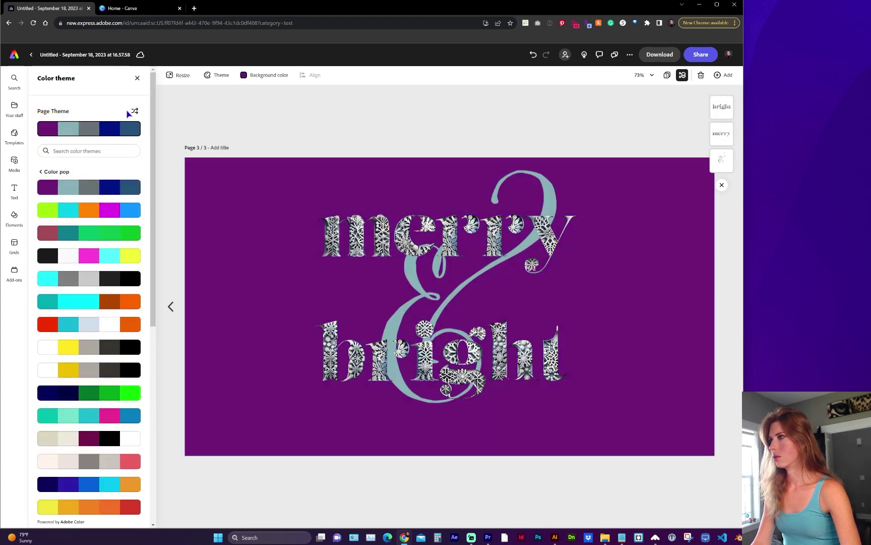
pyautogui.click(135, 112)
pyautogui.click(134, 112)
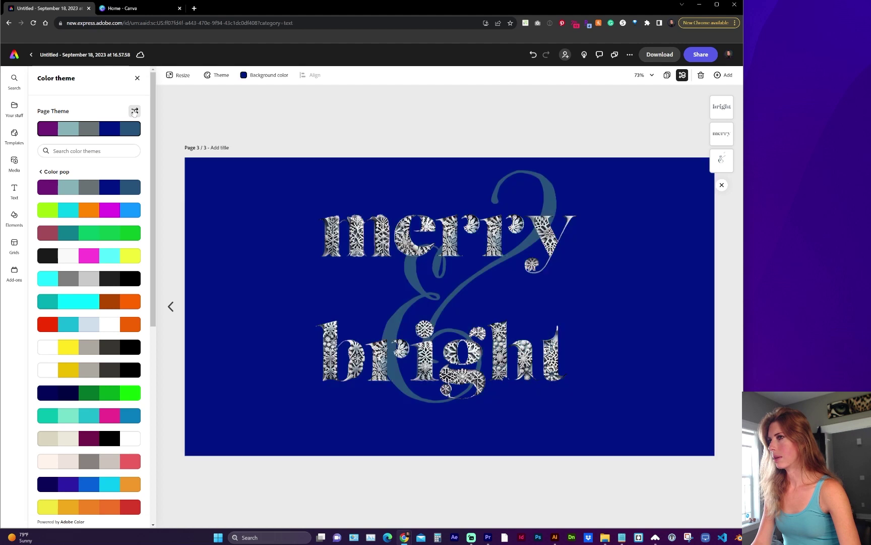
pyautogui.click(134, 112)
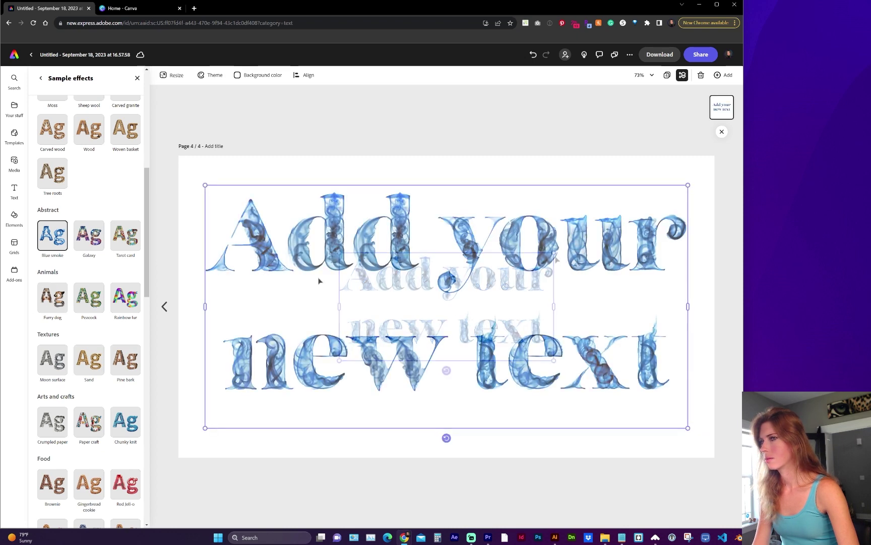
# - Try the Furry dog, Moon surface and Chunky knit sample effects on the text
pyautogui.click(52, 297)
pyautogui.scroll(-1, 54, 322)
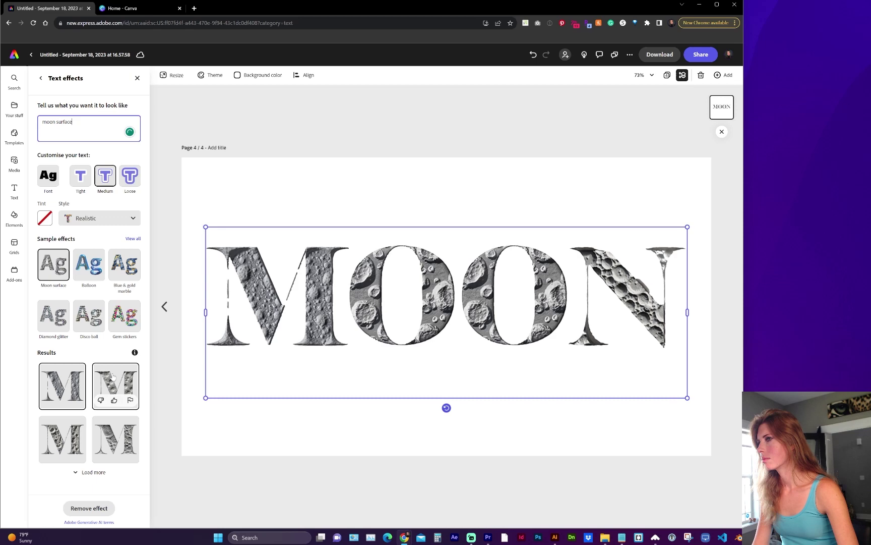
pyautogui.click(89, 346)
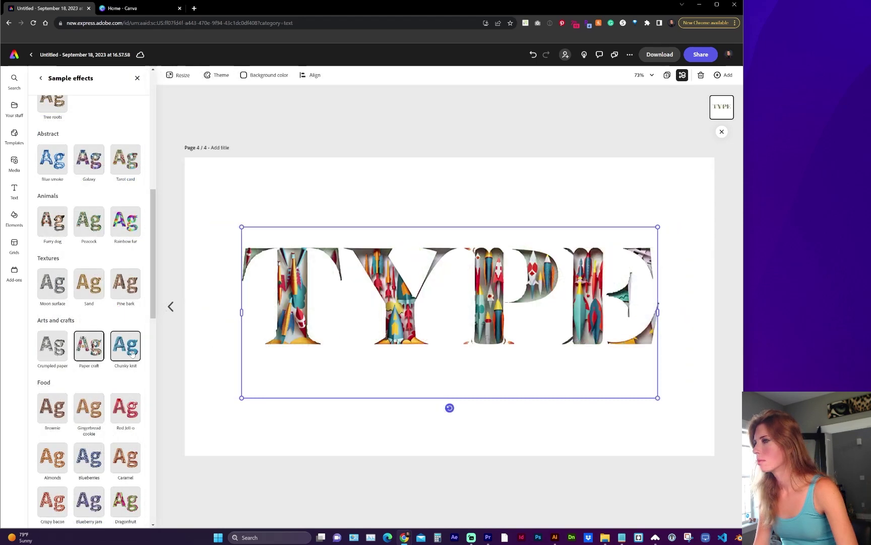
pyautogui.click(112, 353)
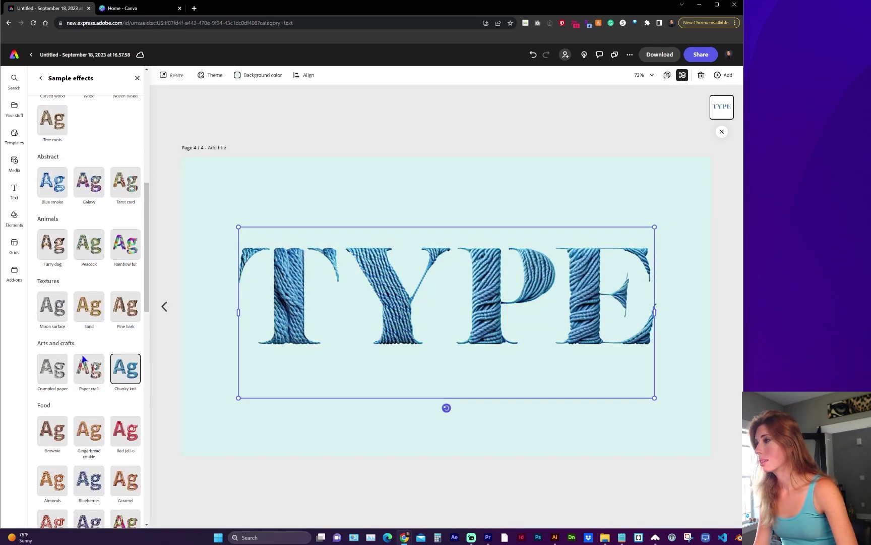
# - Apply the Blueberry jam effect to TYPE and give the page a light pink background
pyautogui.scroll(-1, 83, 358)
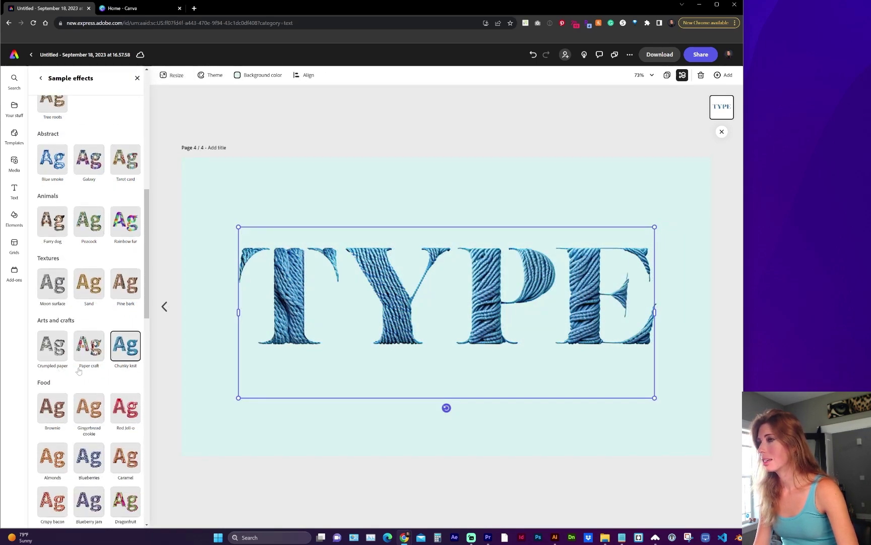
pyautogui.scroll(-4, 64, 355)
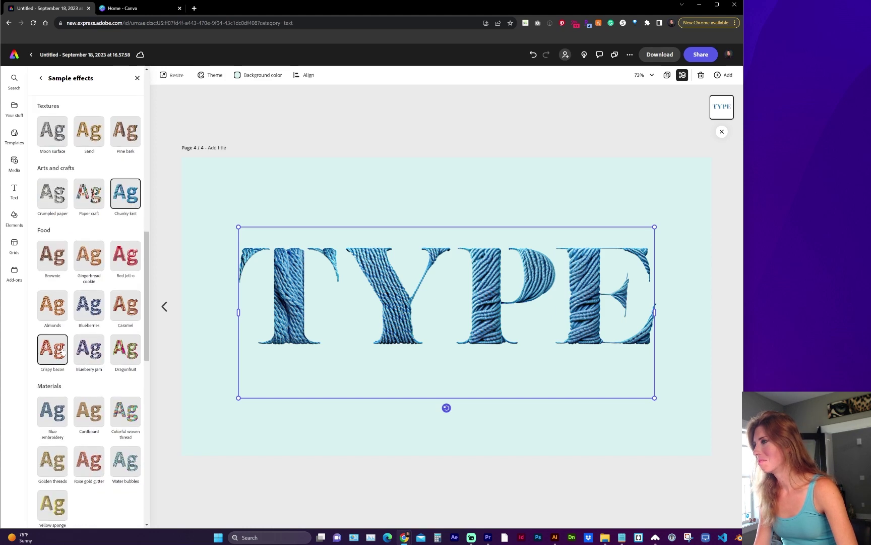
pyautogui.click(88, 313)
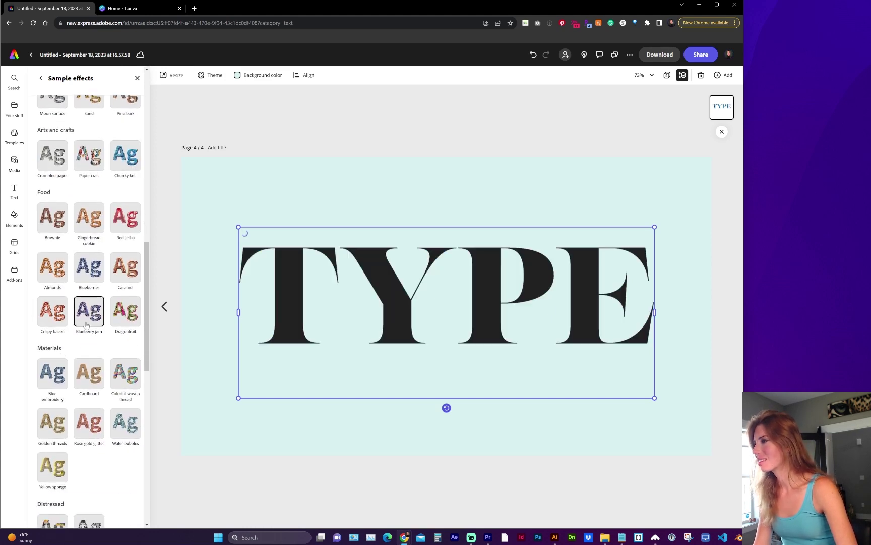
pyautogui.scroll(-3, 103, 334)
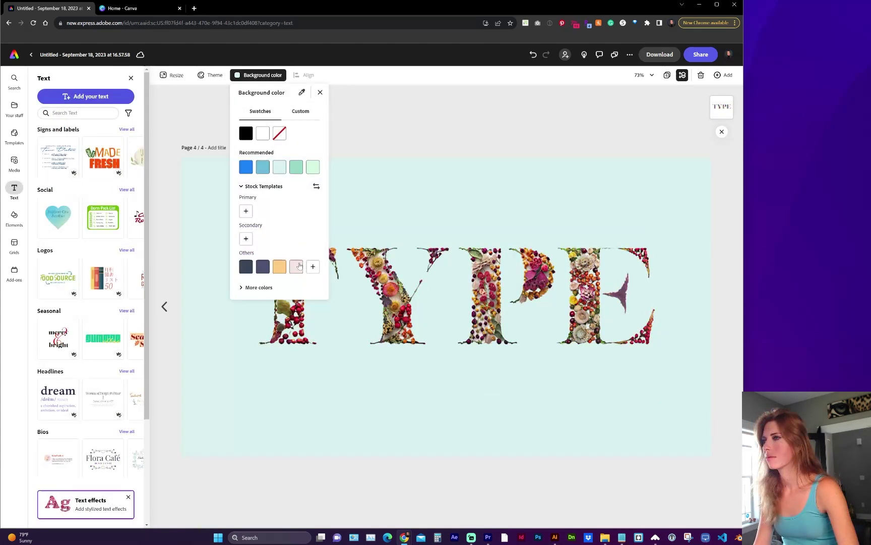
pyautogui.click(299, 266)
pyautogui.click(343, 181)
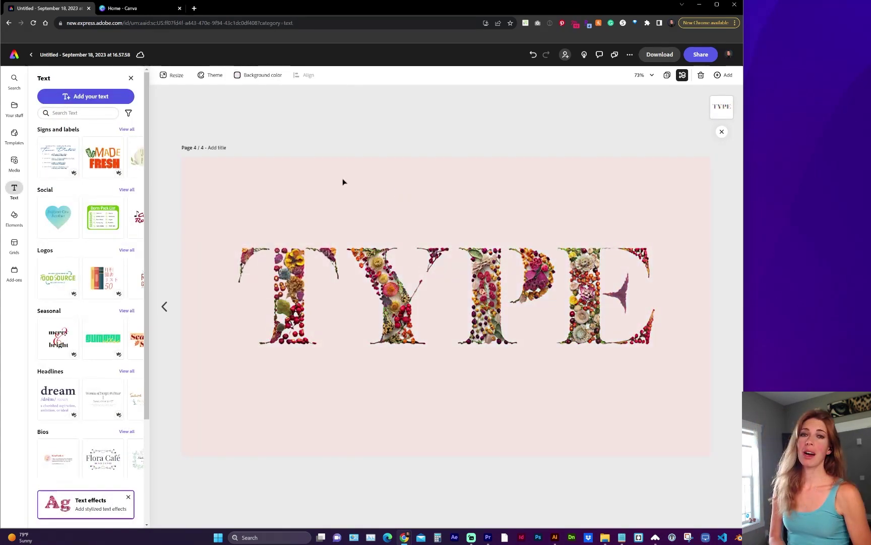